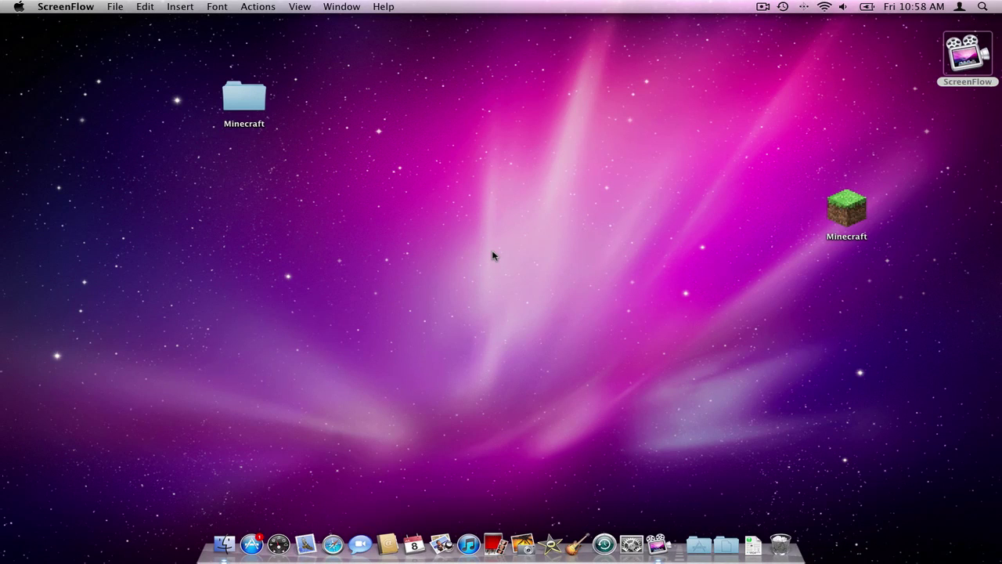
Step: Launch the Minecraft app from the desktop and log in to reach the Beta 1.7.3 main menu
click(856, 202)
double_click(850, 210)
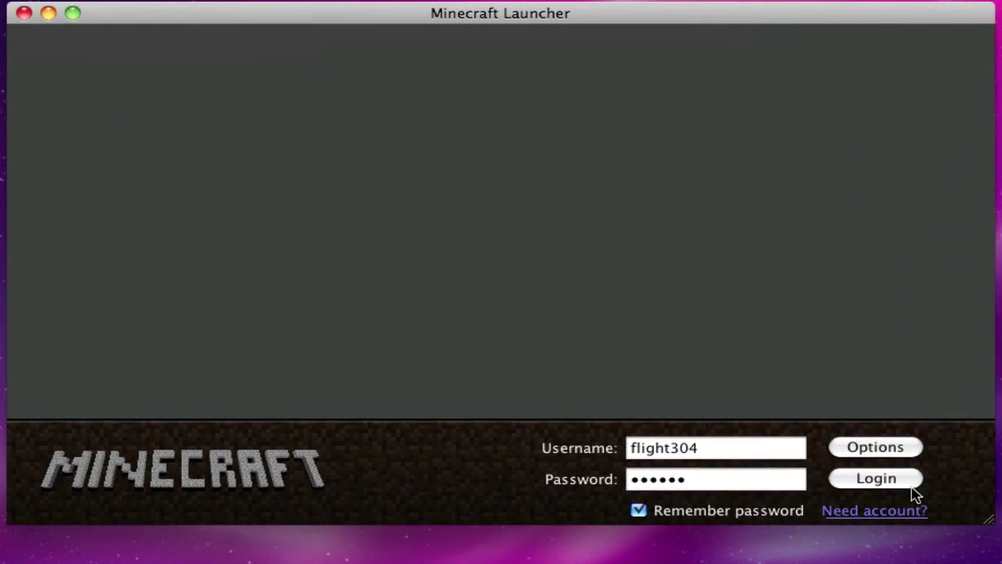
click(744, 401)
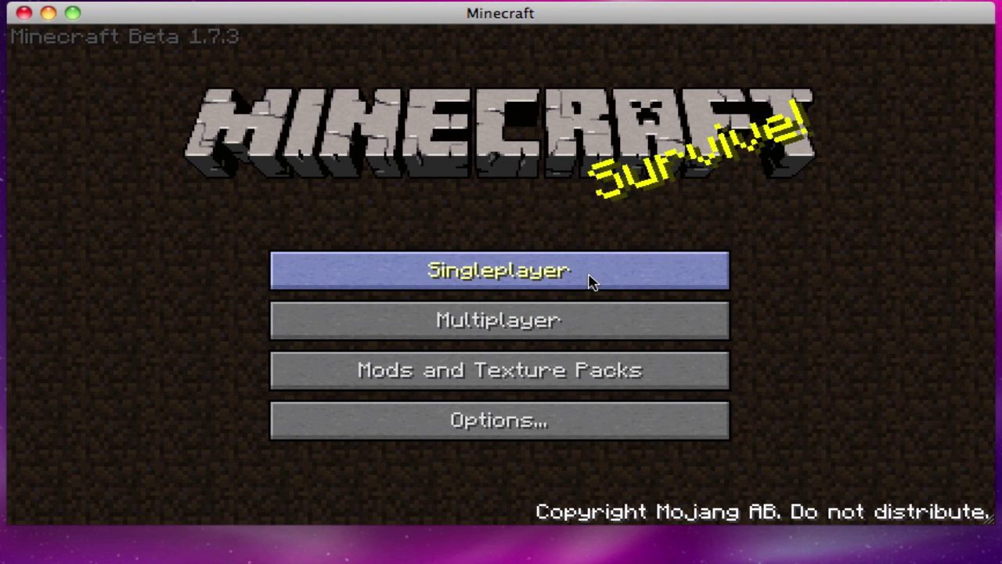
Step: Play the New World single-player save, check the inventory, then pause the game
click(591, 282)
click(436, 226)
click(300, 450)
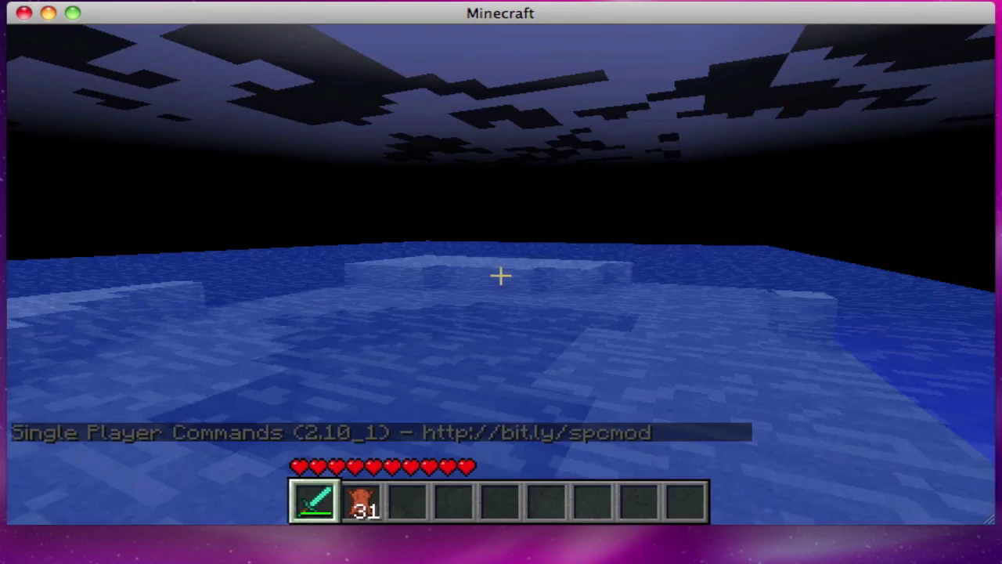
key(e)
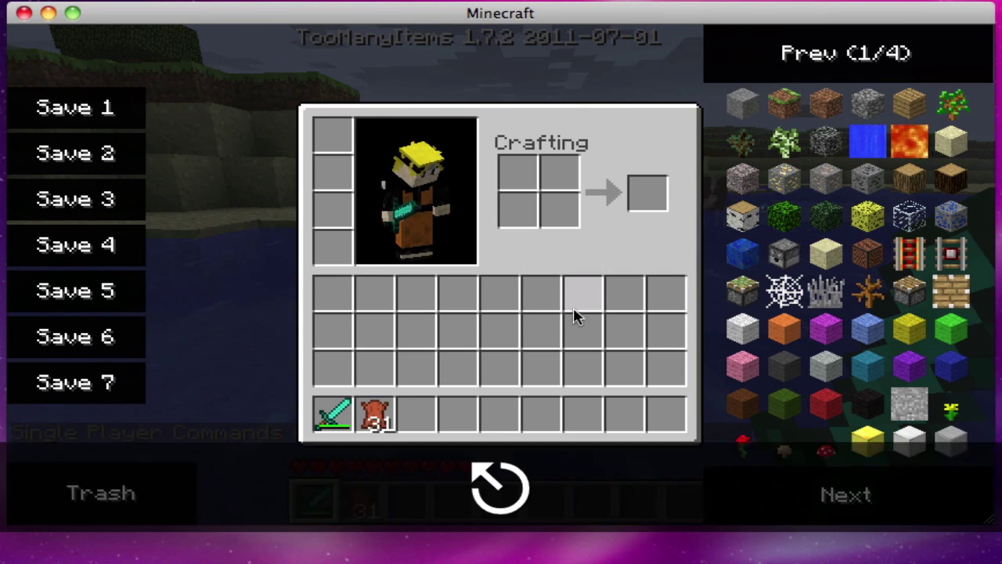
key(e)
key(Escape)
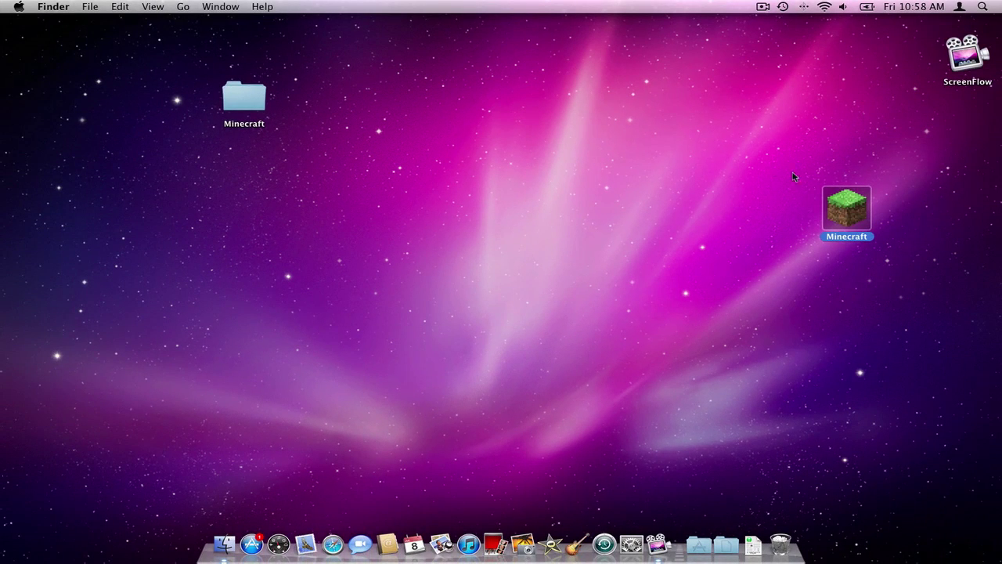
Step: In a new home-folder window, expand Library > Application Support > minecraft > bin
click(793, 177)
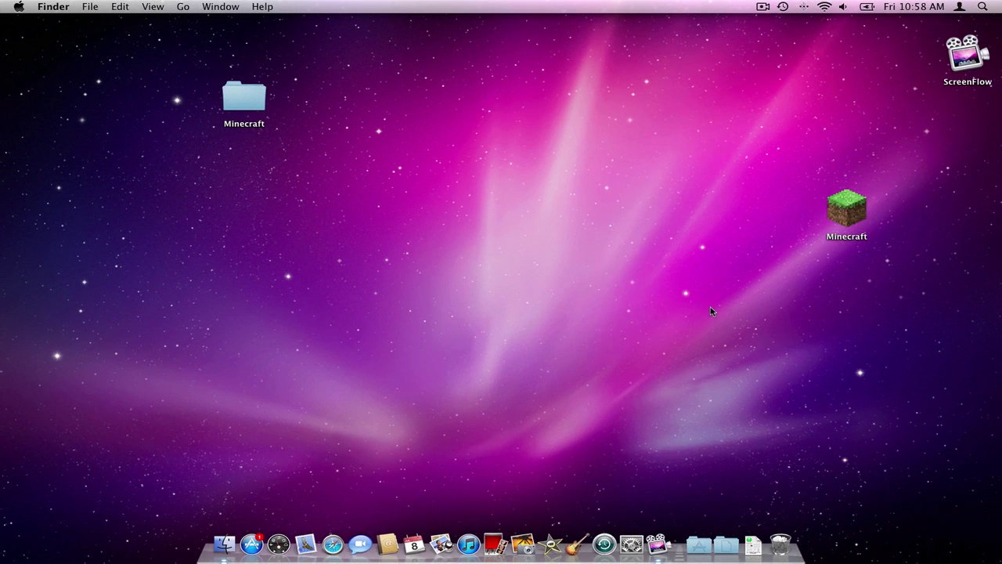
key(super+n)
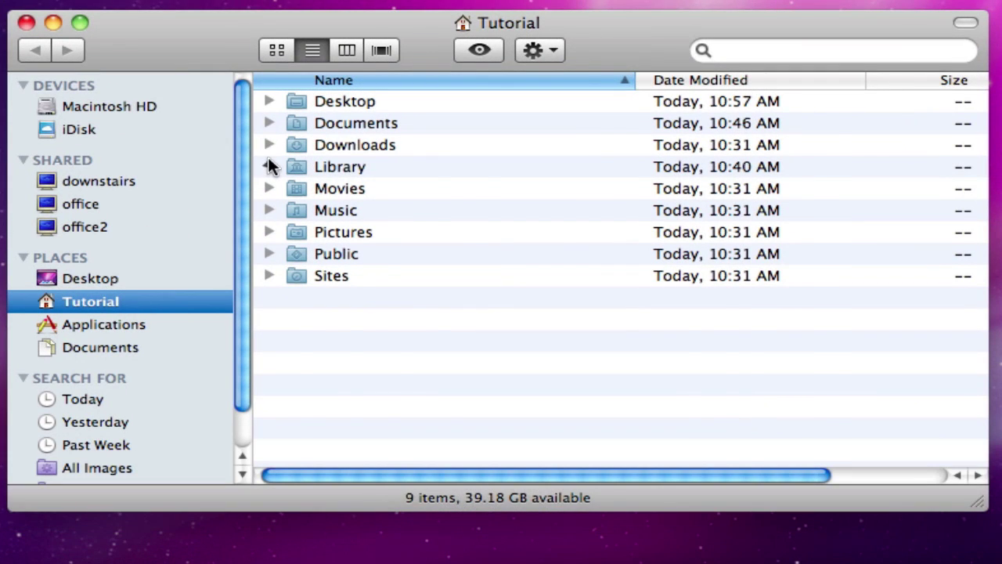
click(268, 160)
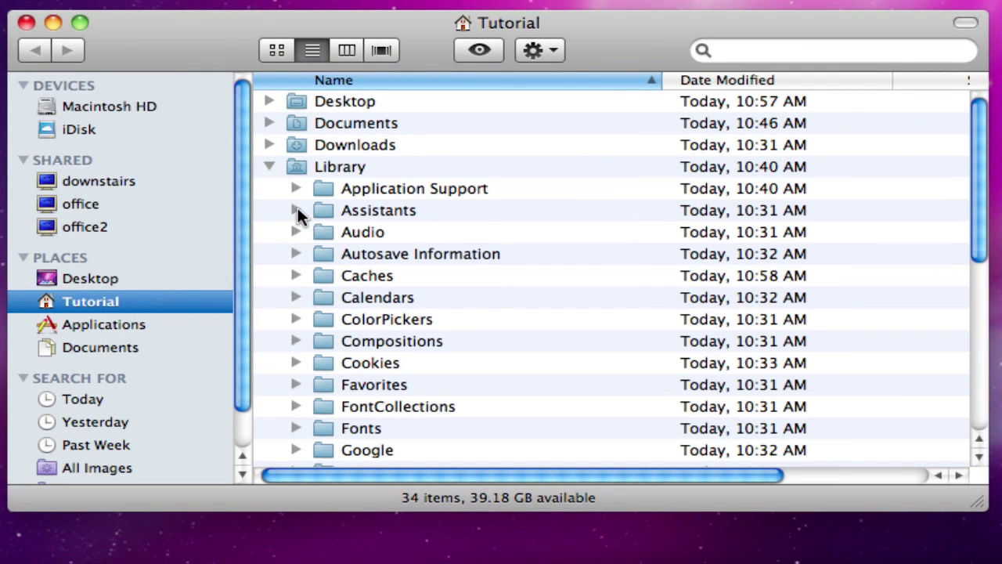
click(306, 192)
click(298, 189)
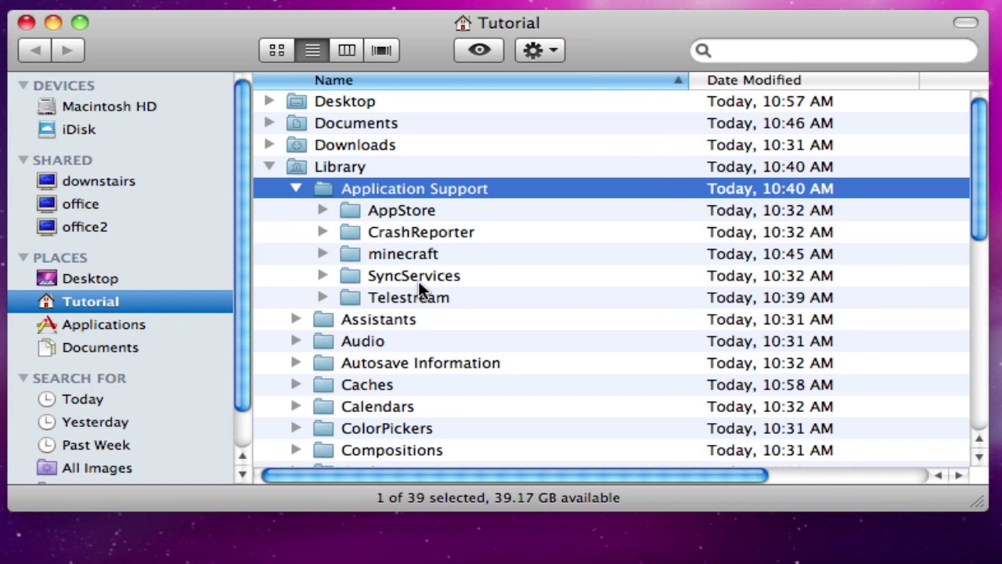
click(323, 254)
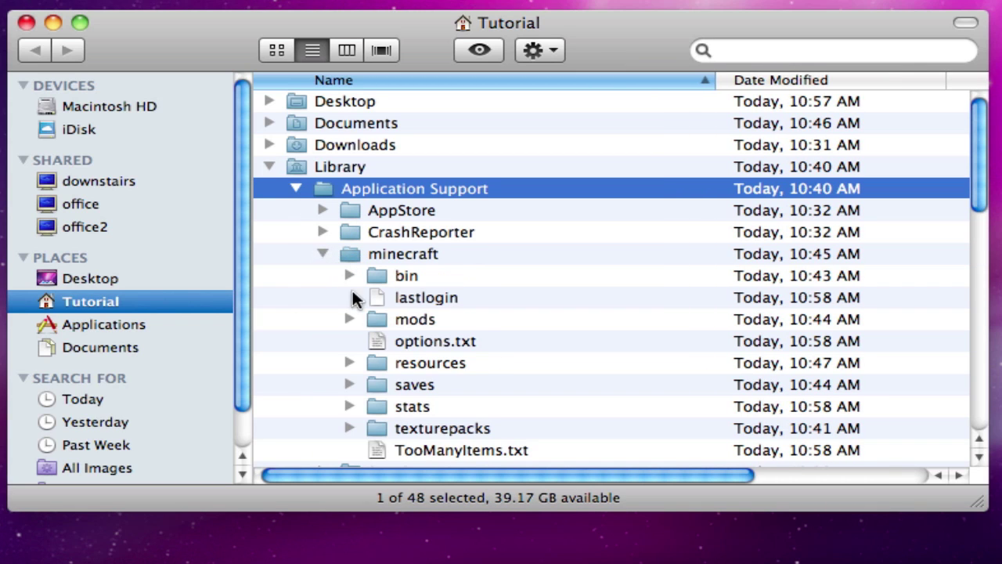
scroll(404, 311, down, 2)
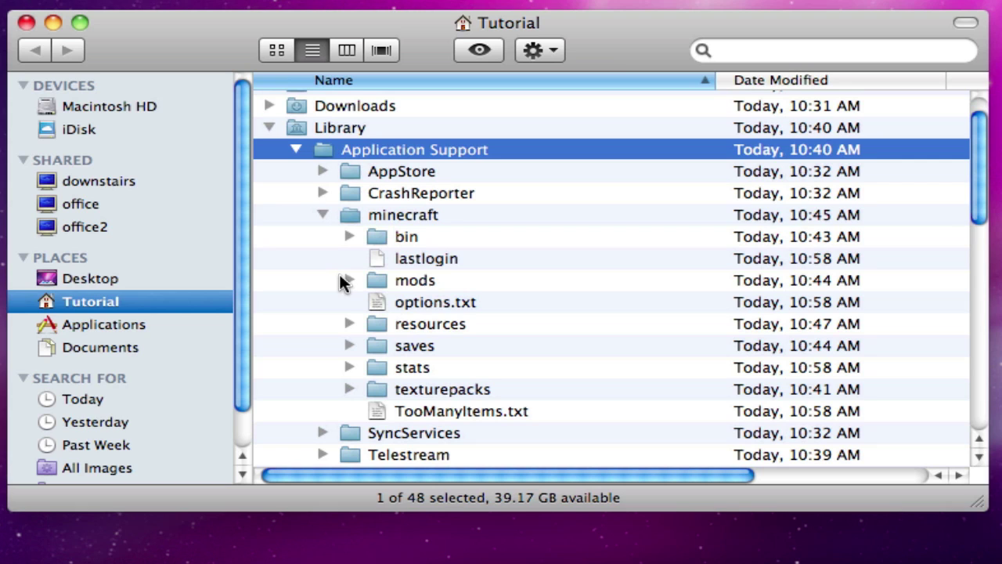
click(349, 235)
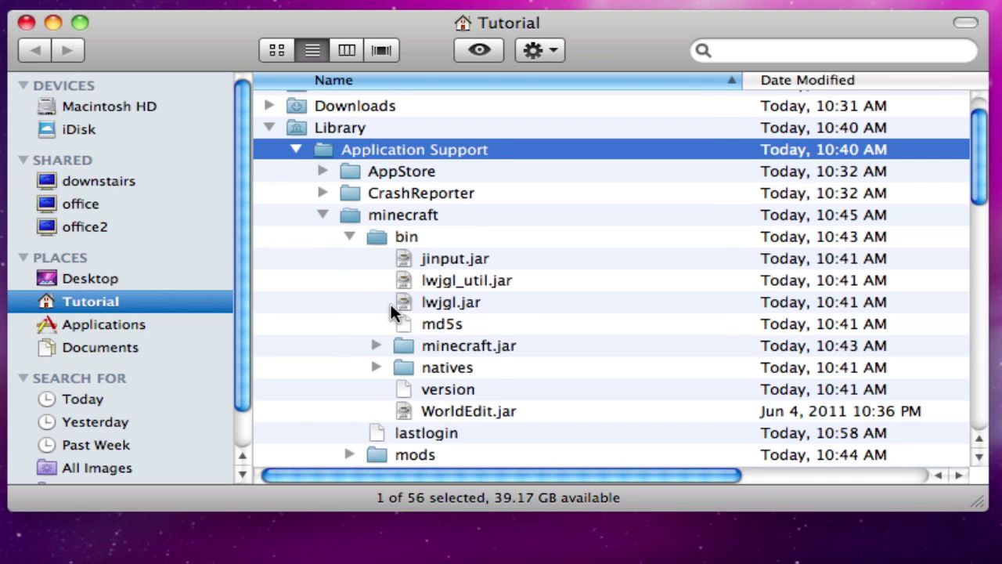
Step: Expand minecraft.jar and its META-INF folder to show the signature files
click(376, 345)
scroll(384, 344, down, 5)
scroll(392, 340, down, 5)
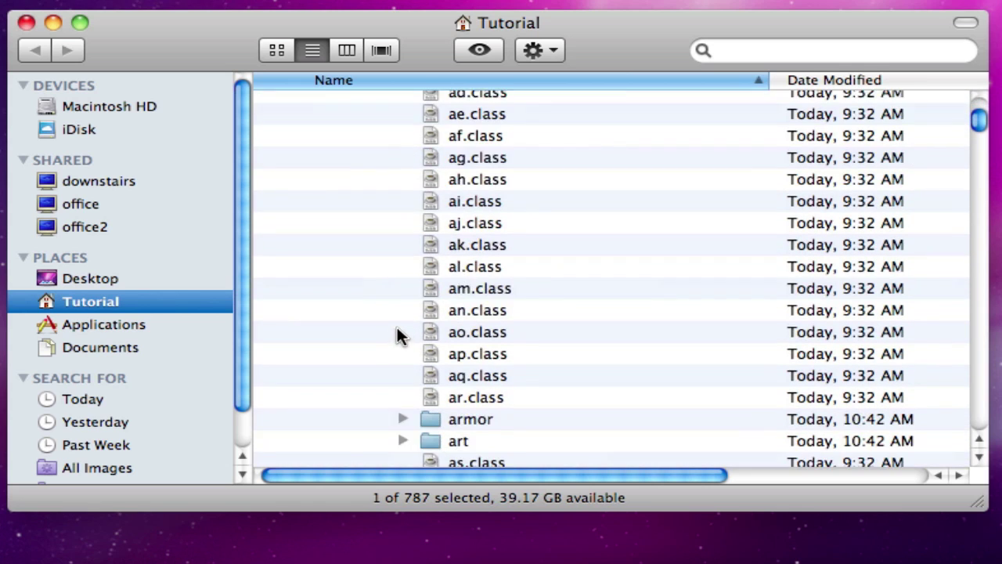
scroll(397, 336, up, 2)
scroll(403, 312, down, 5)
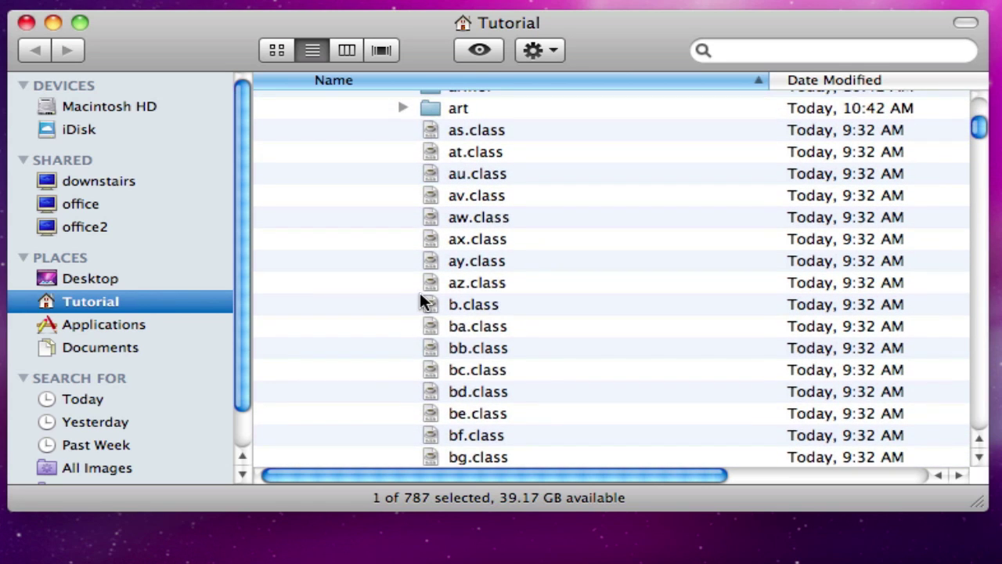
key(m)
scroll(434, 337, down, 2)
scroll(442, 297, down, 5)
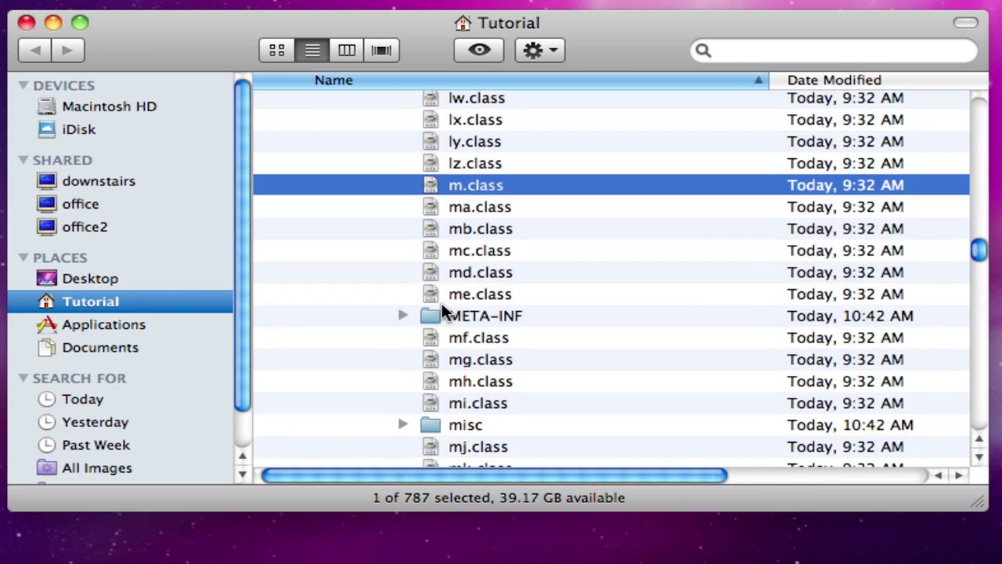
click(401, 316)
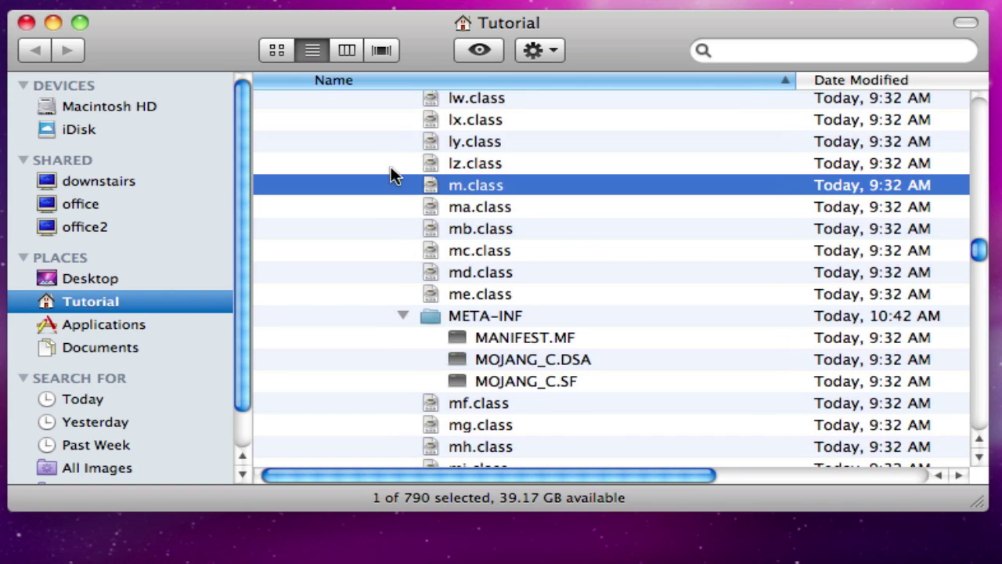
Step: Move MOJANG_C.DSA and MOJANG_C.SF to the Trash, leaving only MANIFEST.MF
click(569, 381)
click(568, 362)
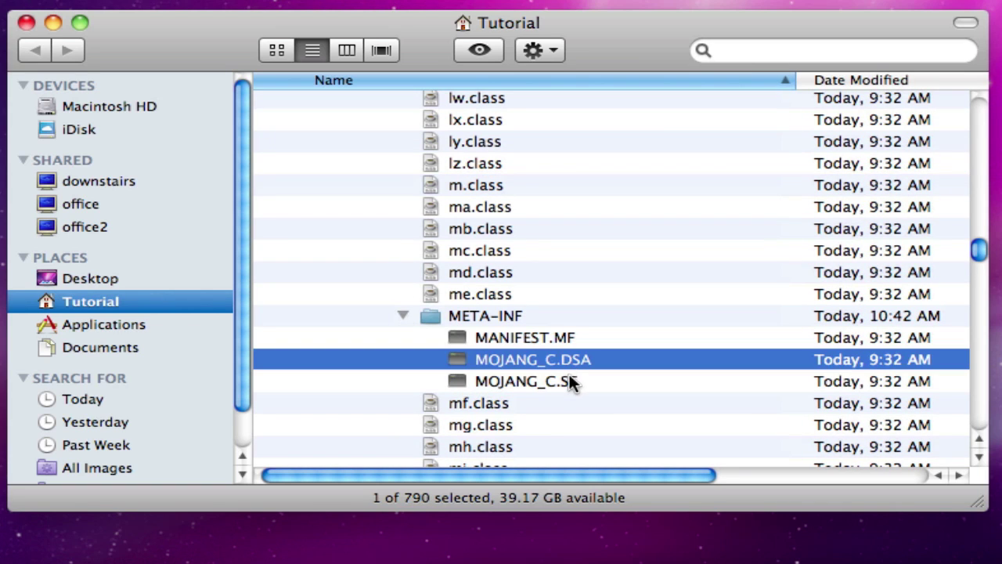
click(568, 381)
right_click(567, 381)
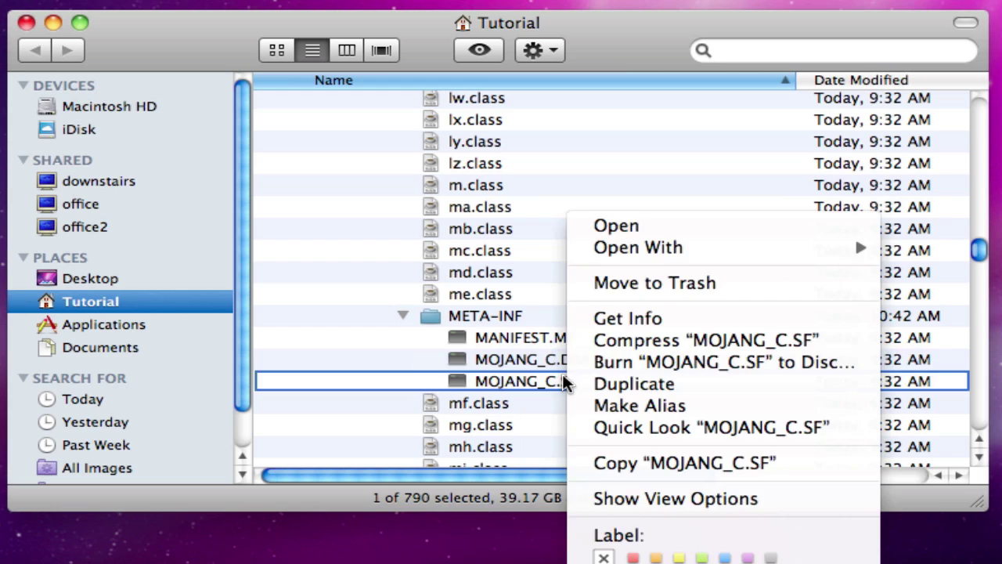
key(Escape)
shift+click(562, 365)
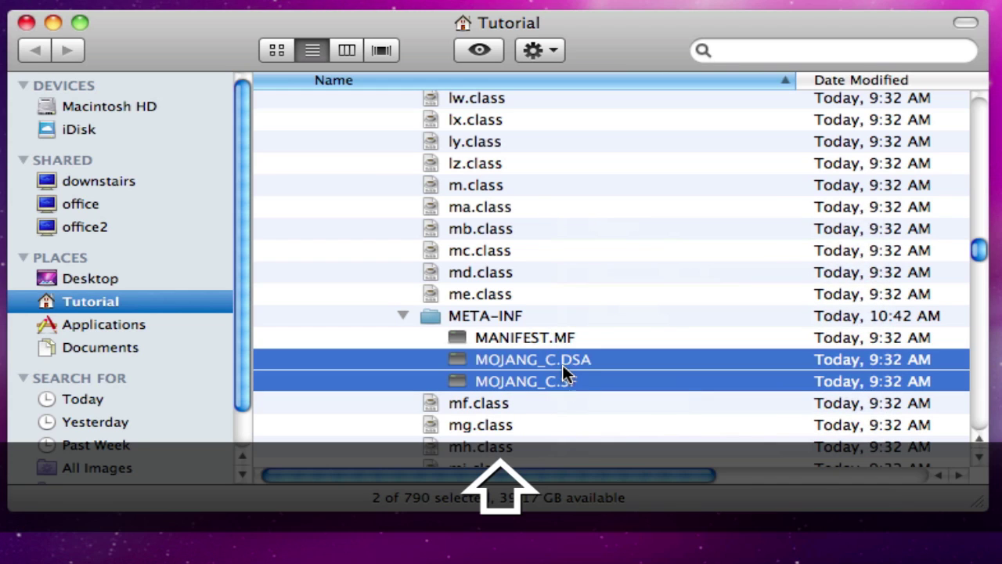
right_click(564, 371)
click(634, 280)
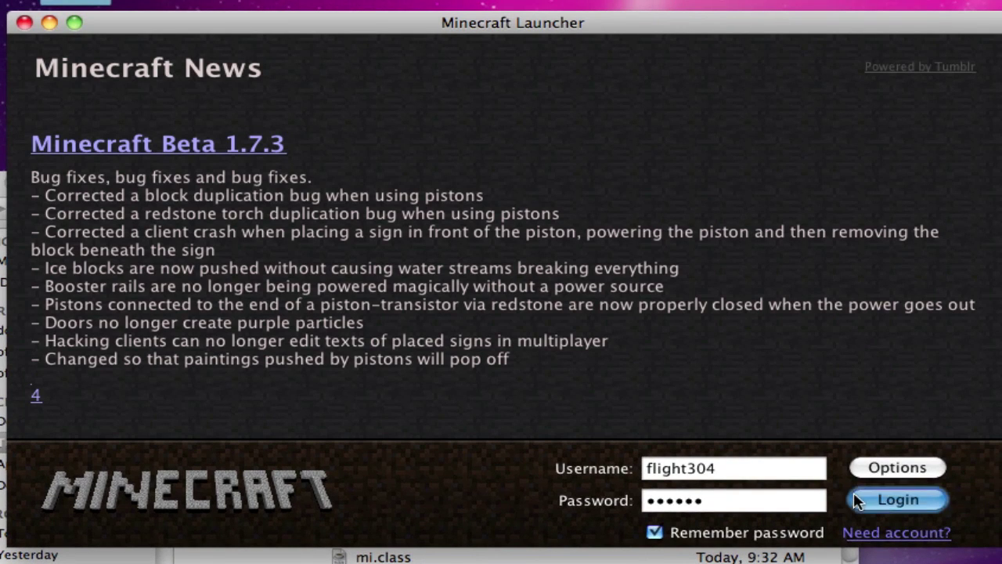
Step: Log in to reach Minecraft's Beta 1.7.3 main menu, then quit the game
click(858, 502)
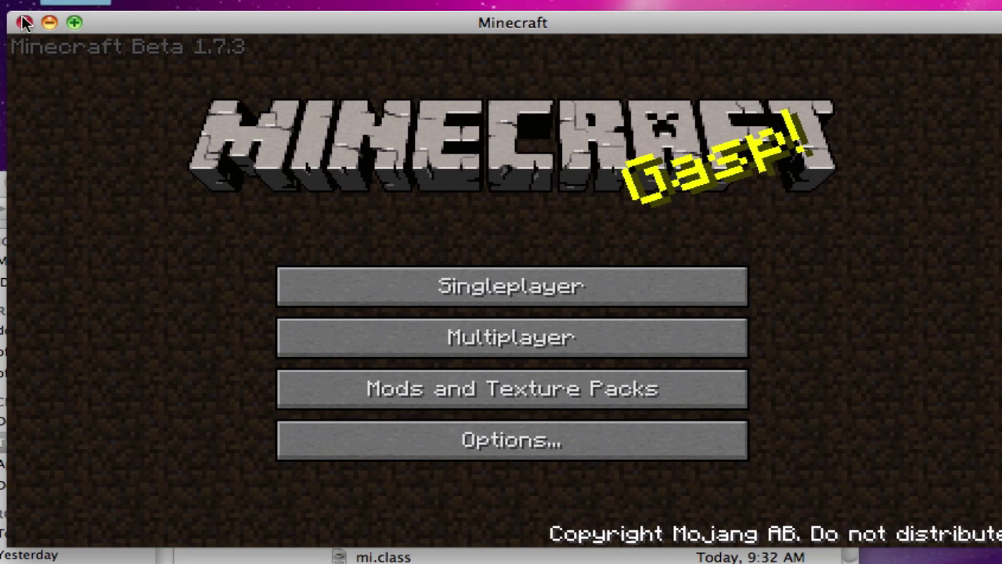
click(24, 22)
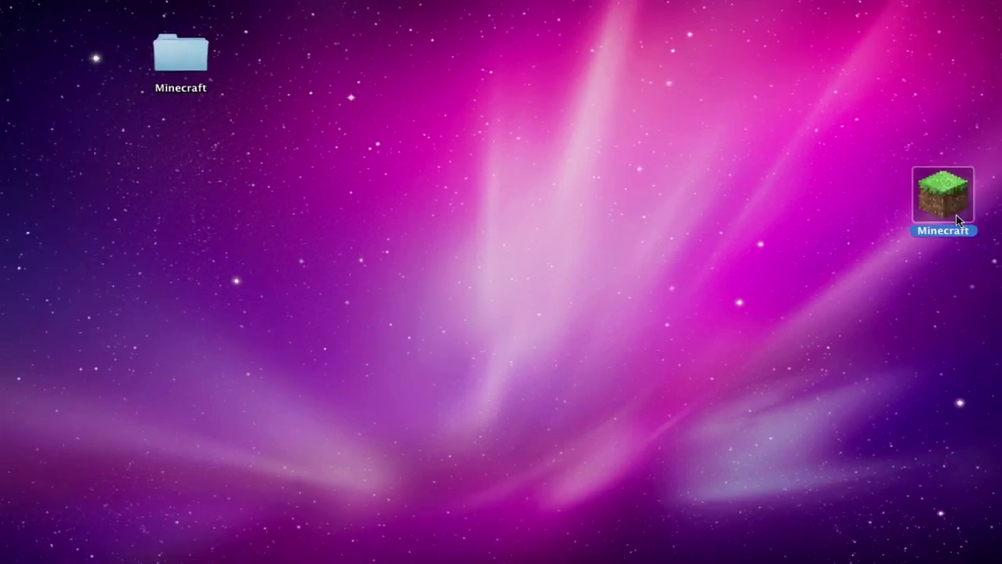
Step: Show the Minecraft app's package contents, expand Contents, and open Info.plist in the editor
right_click(856, 218)
click(903, 205)
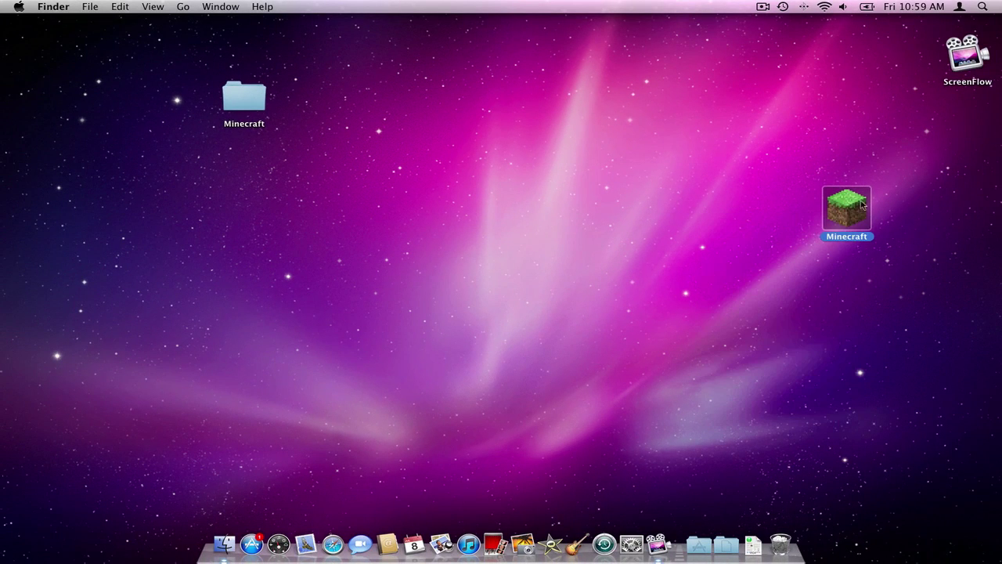
click(781, 235)
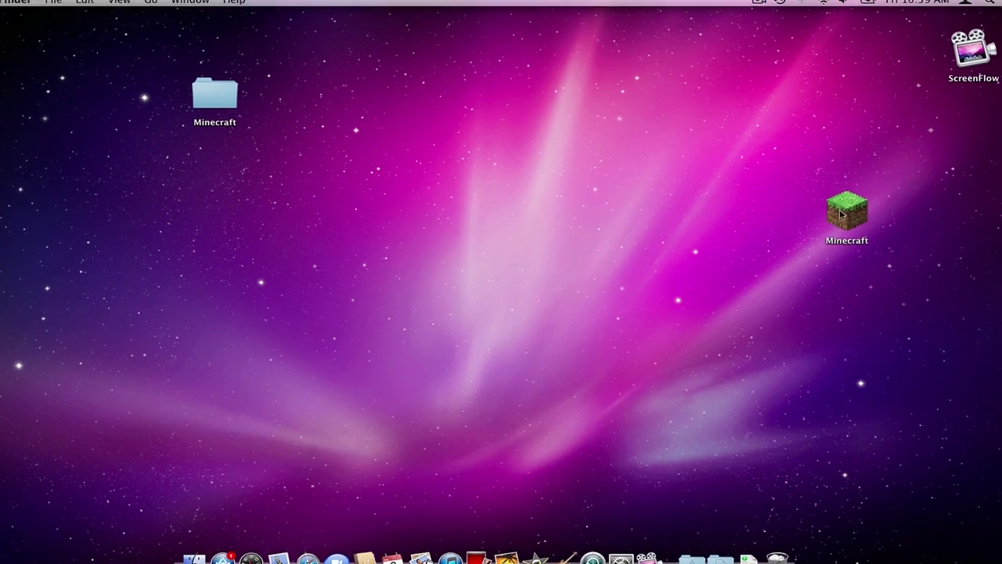
right_click(844, 212)
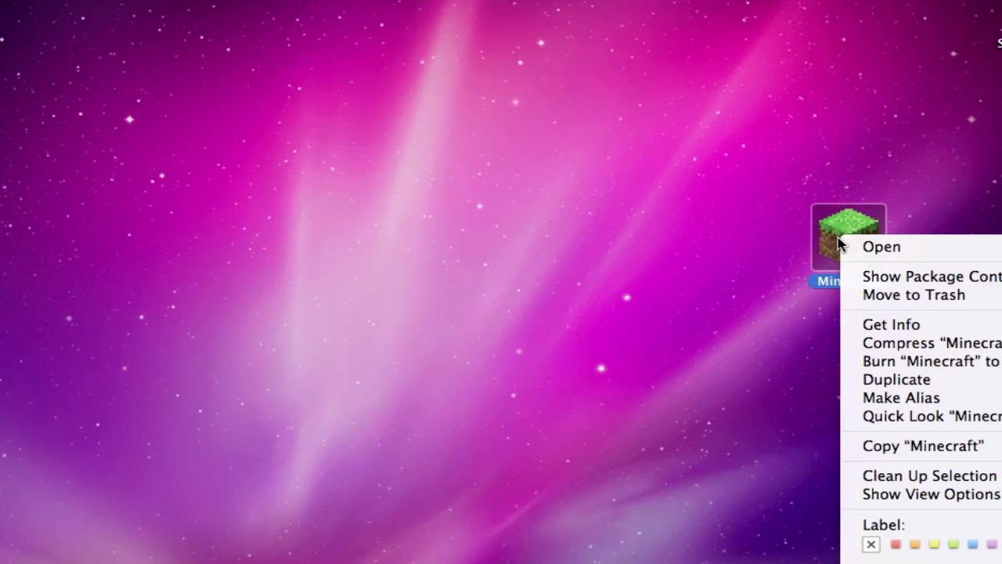
click(871, 278)
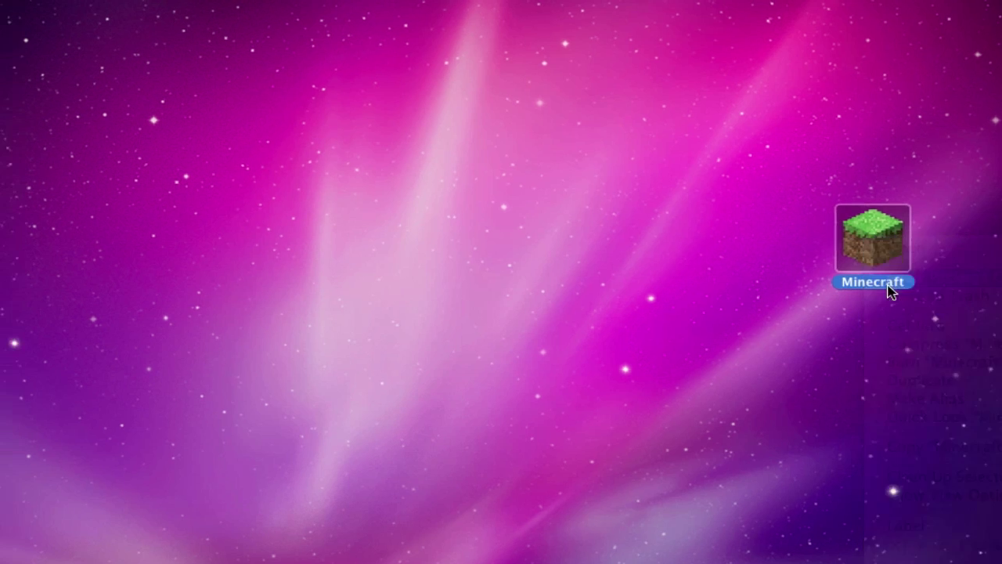
click(283, 113)
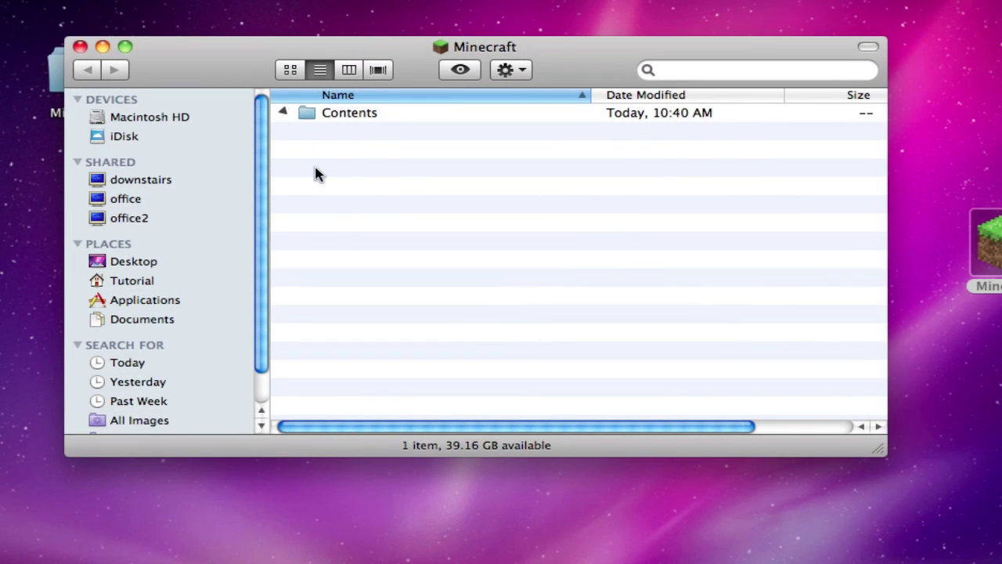
double_click(351, 132)
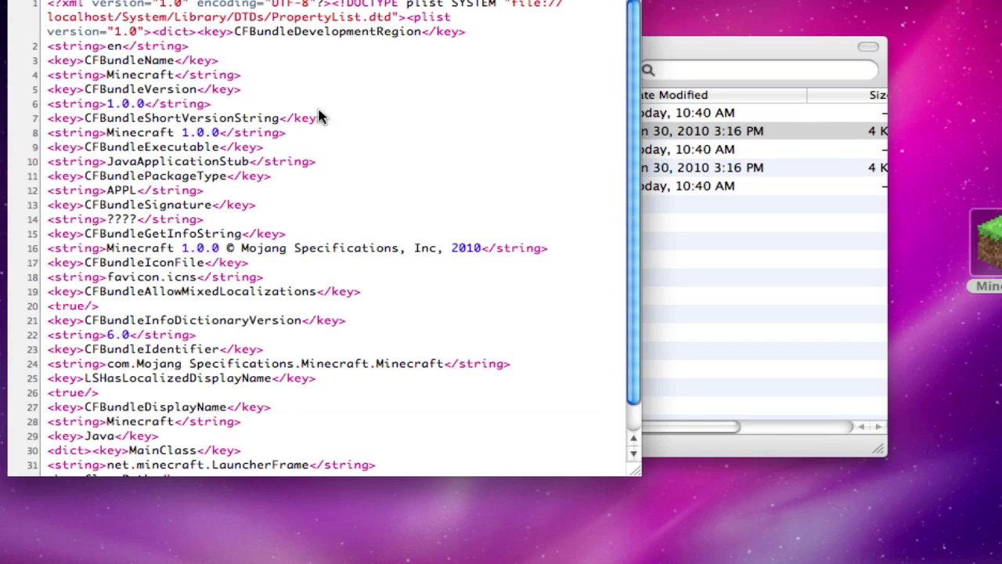
Step: Change JVMVersion on line 47 from 1.5+ to 1.6+, save Info.plist, and quit TextWrangler
scroll(446, 233, down, 5)
scroll(454, 219, down, 3)
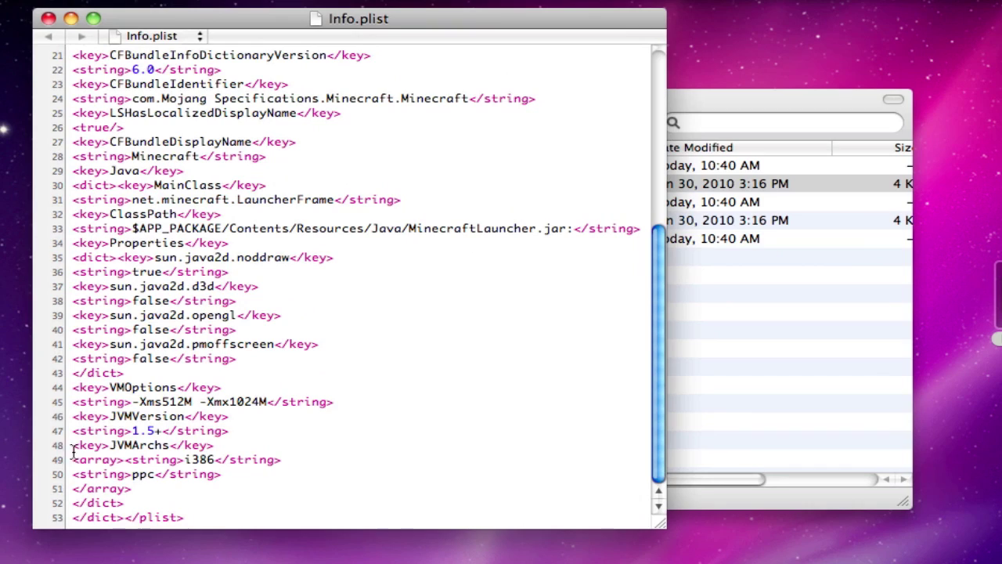
scroll(213, 423, up, 1)
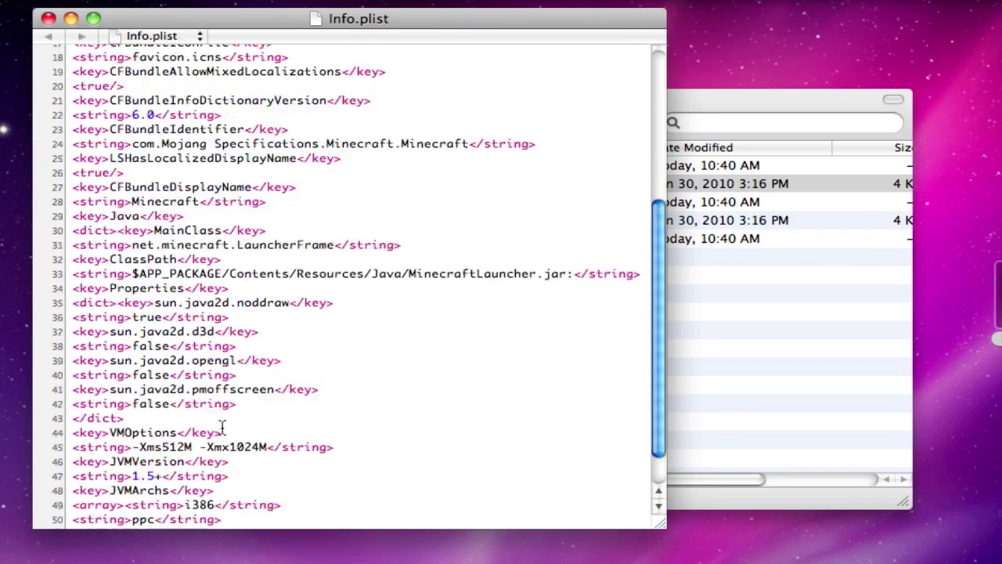
scroll(222, 421, up, 3)
scroll(222, 418, up, 3)
scroll(223, 412, down, 5)
scroll(224, 411, down, 2)
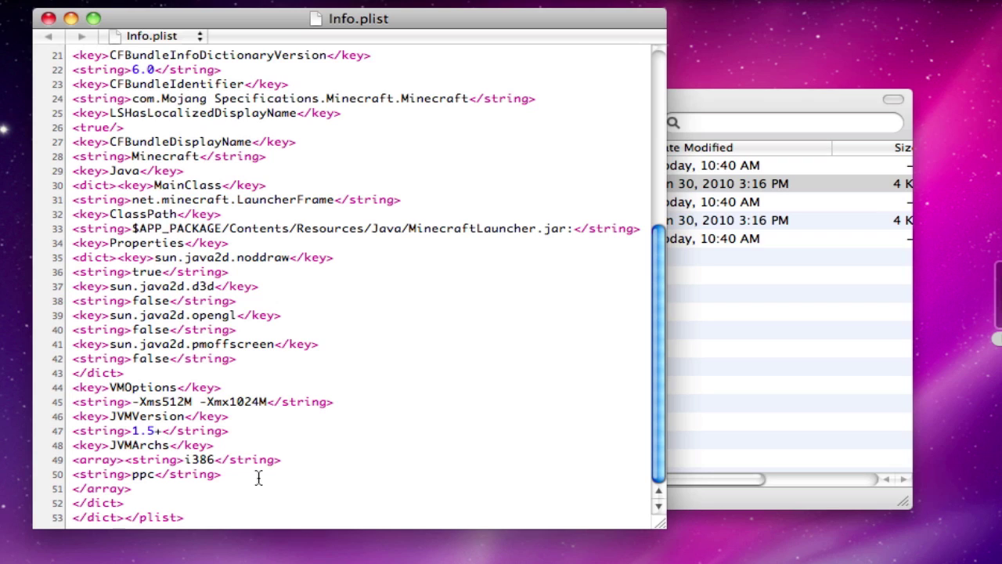
key(BackSpace)
text(6)
key(super+s)
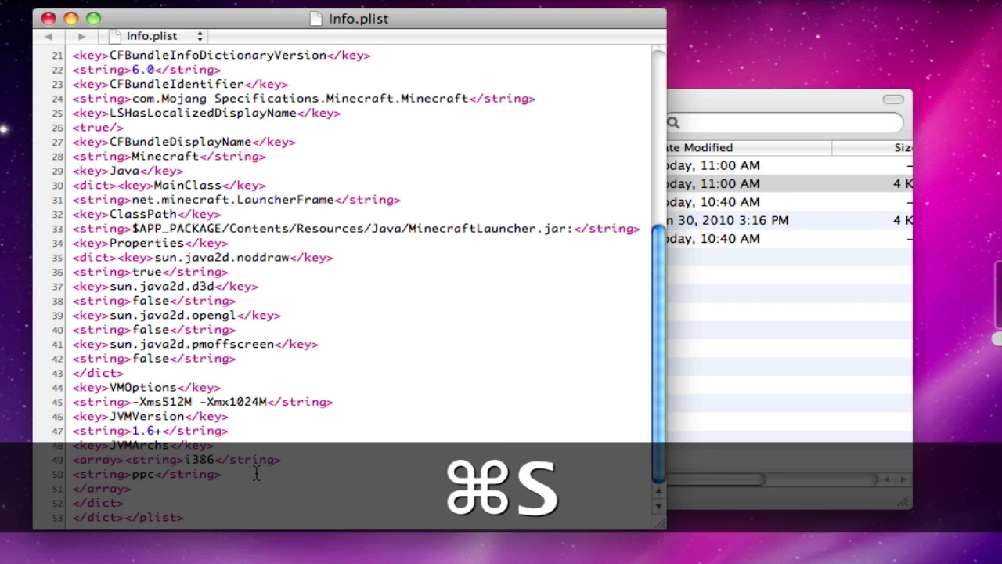
key(super+q)
Step: Open the package's MacOS folder containing JavaApplicationStub
click(505, 337)
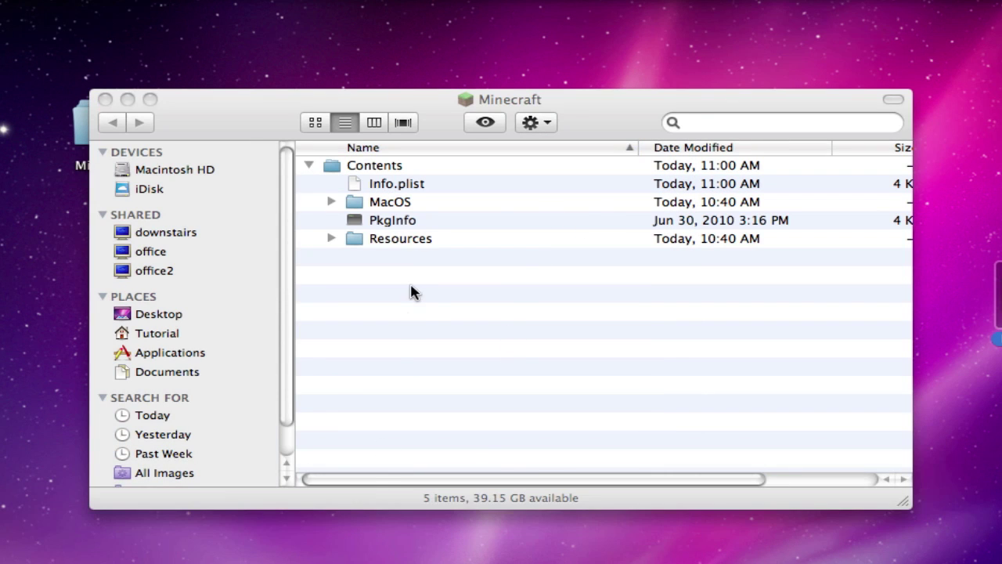
click(418, 319)
key(super)
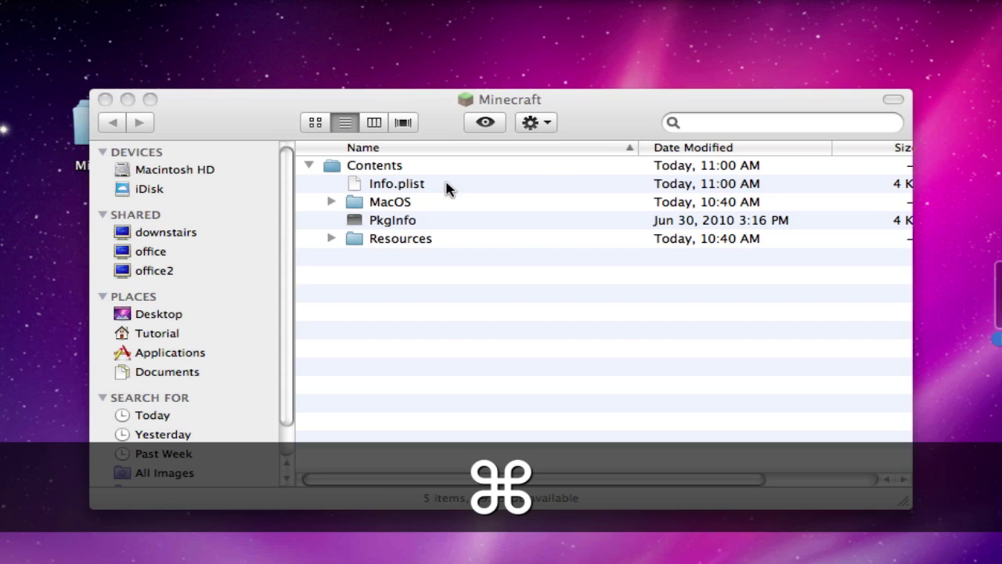
click(444, 196)
double_click(443, 201)
click(475, 549)
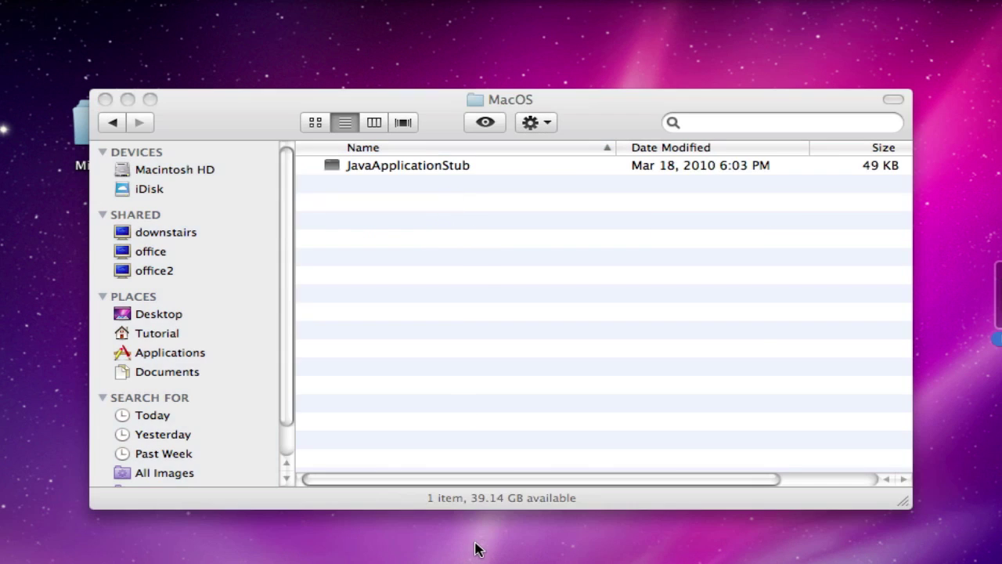
click(376, 493)
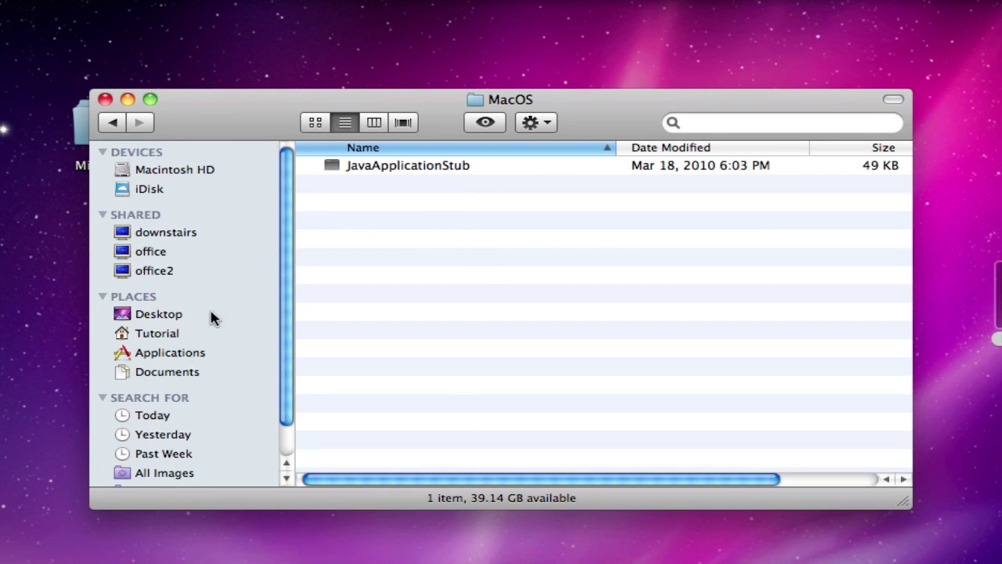
Step: In a second Finder window, browse Macintosh HD to System > Library > Frameworks
key(super+n)
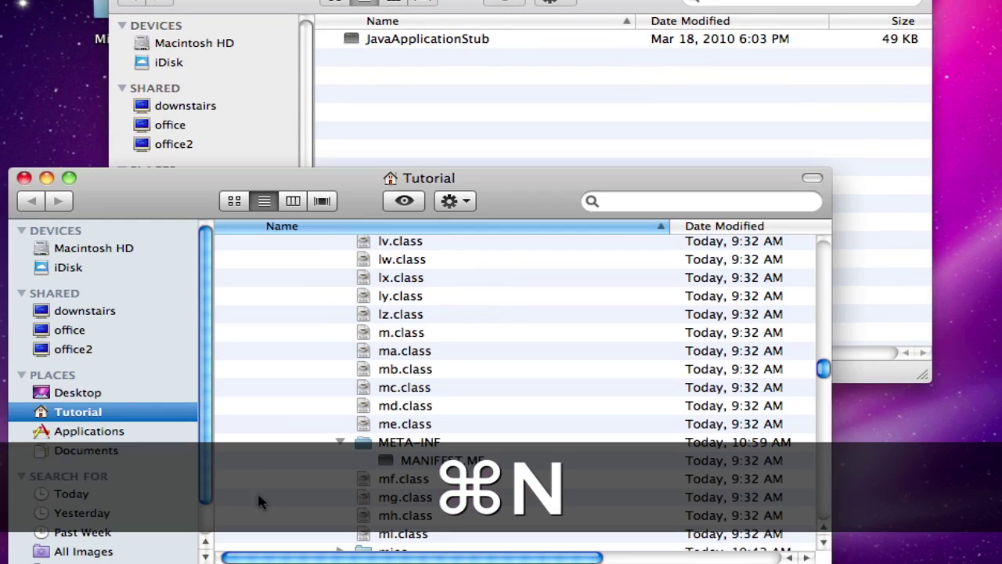
click(95, 249)
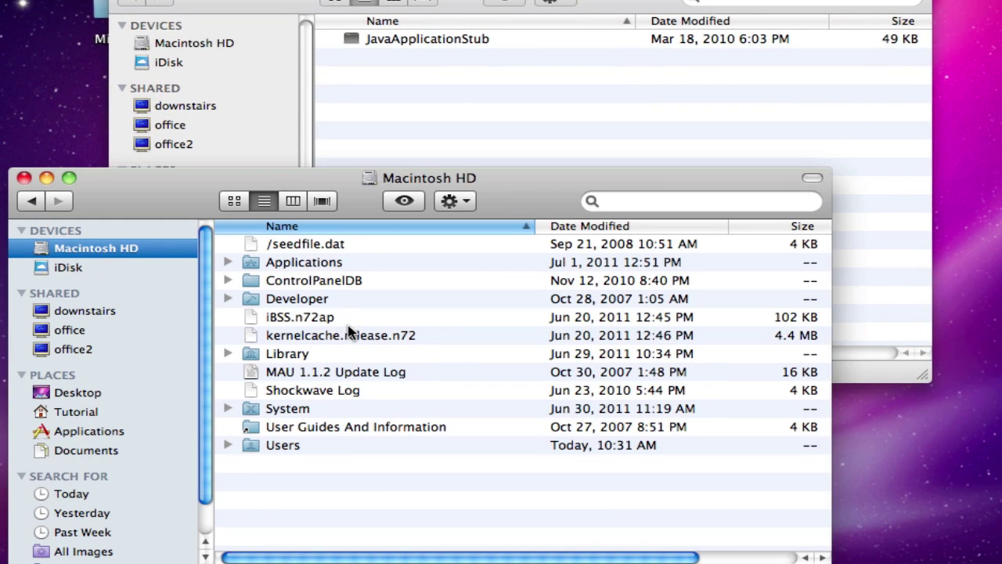
double_click(306, 415)
double_click(281, 243)
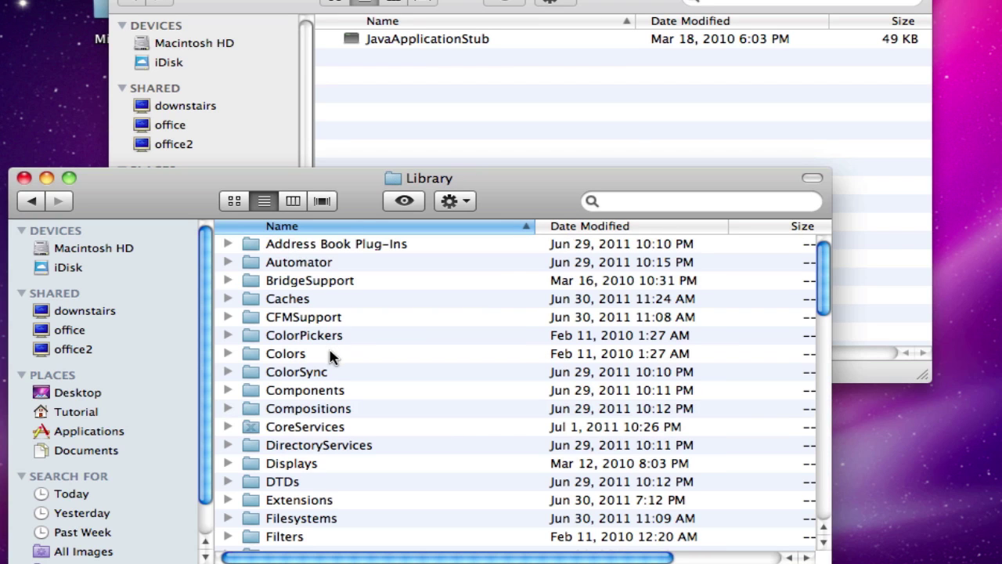
scroll(333, 439, down, 3)
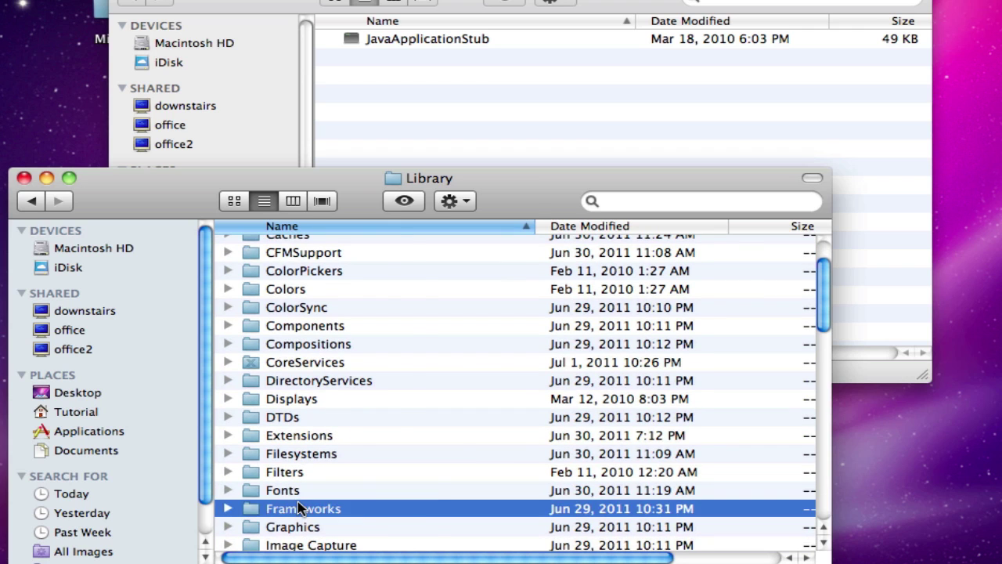
double_click(299, 509)
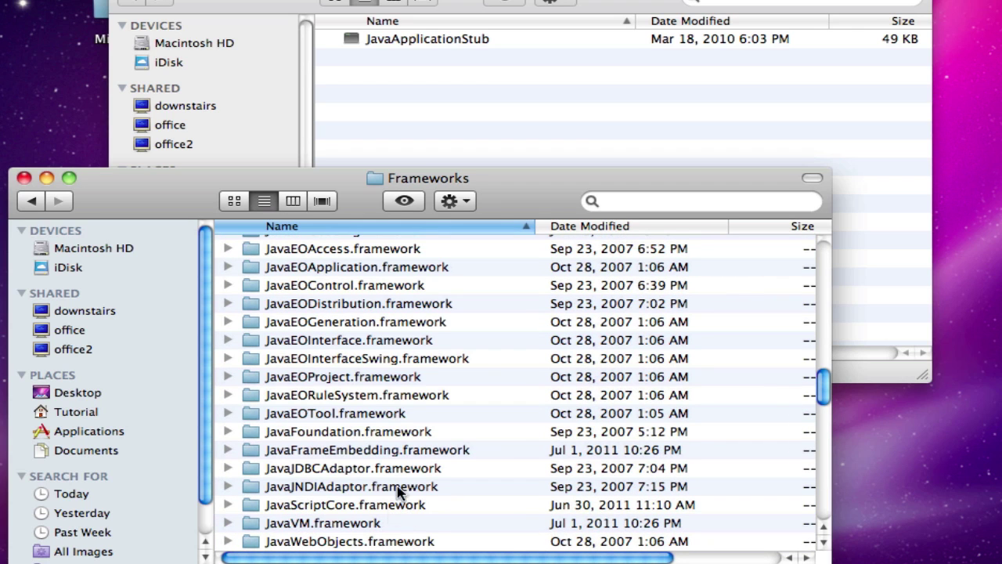
Step: Open JavaVM.framework > Resources > MacOS to reveal the newer JavaApplicationStub
double_click(386, 523)
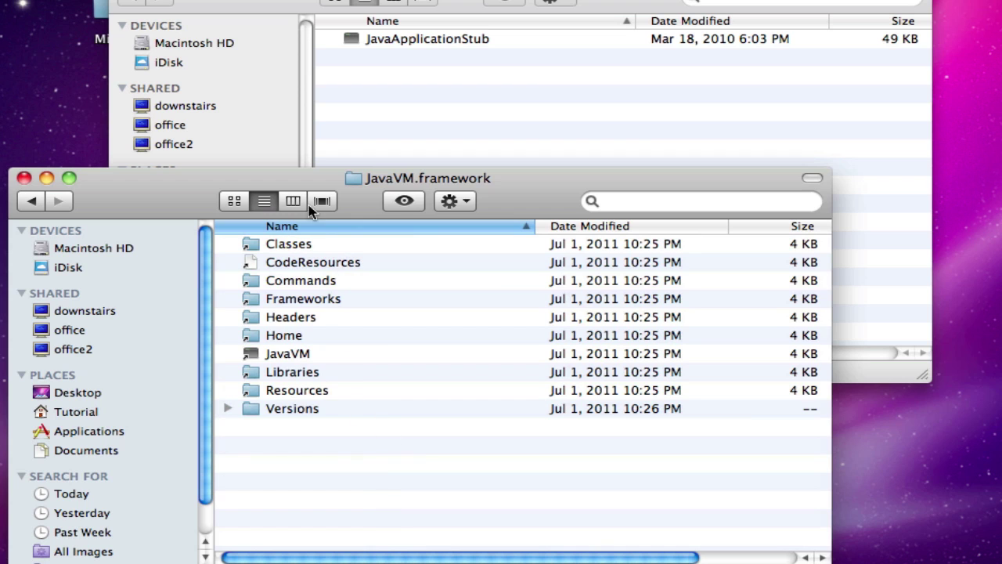
click(39, 202)
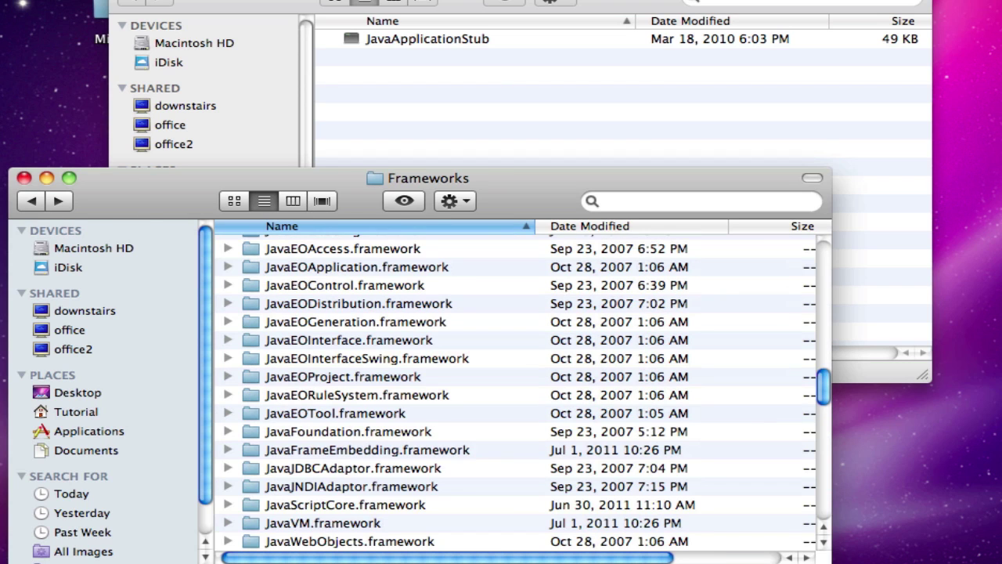
click(348, 526)
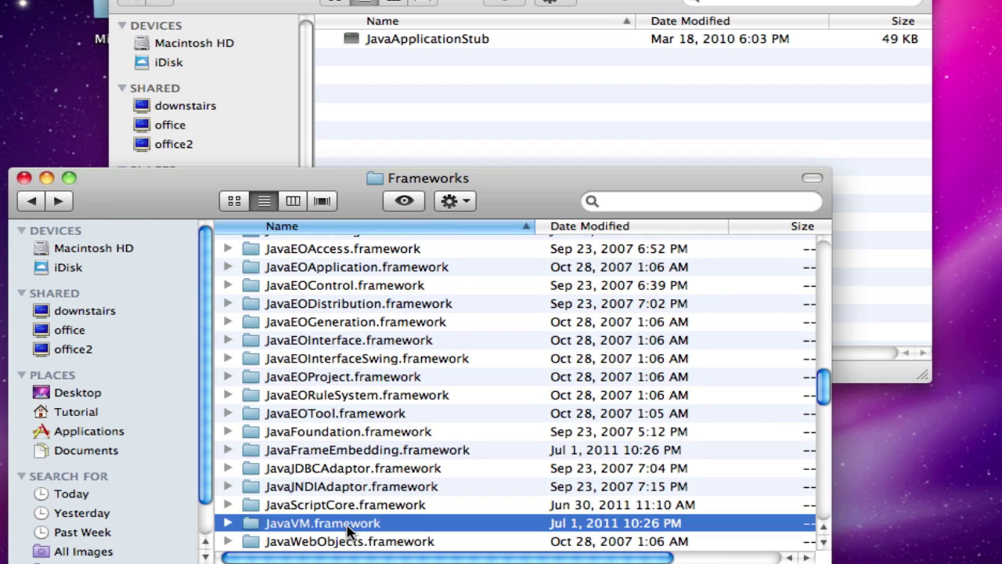
double_click(348, 528)
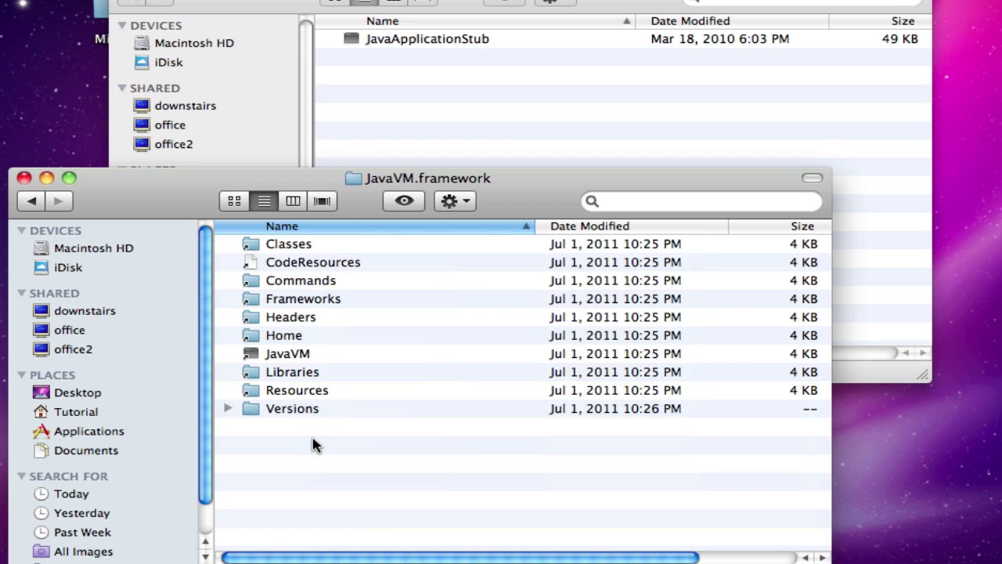
click(308, 379)
double_click(307, 391)
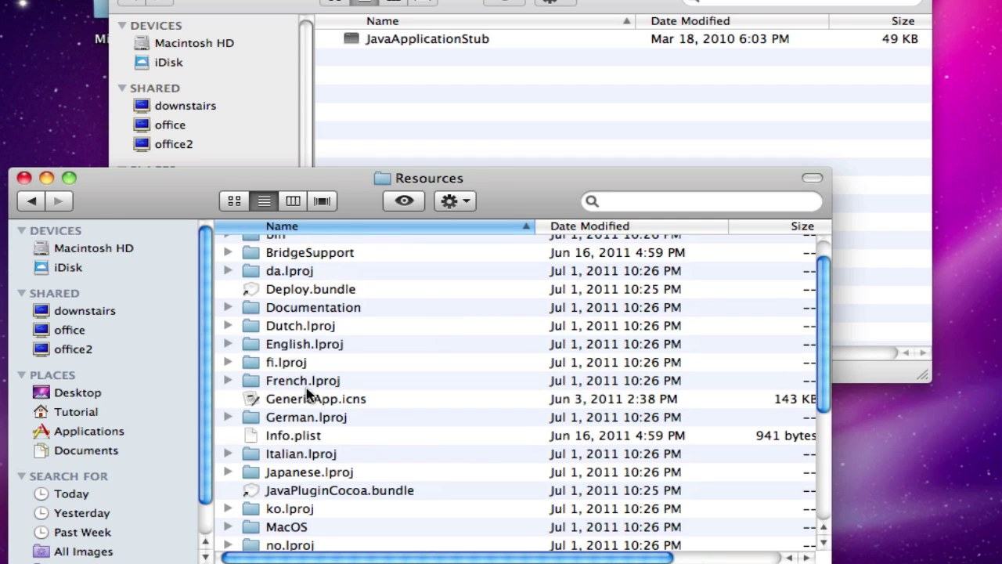
click(298, 528)
double_click(297, 527)
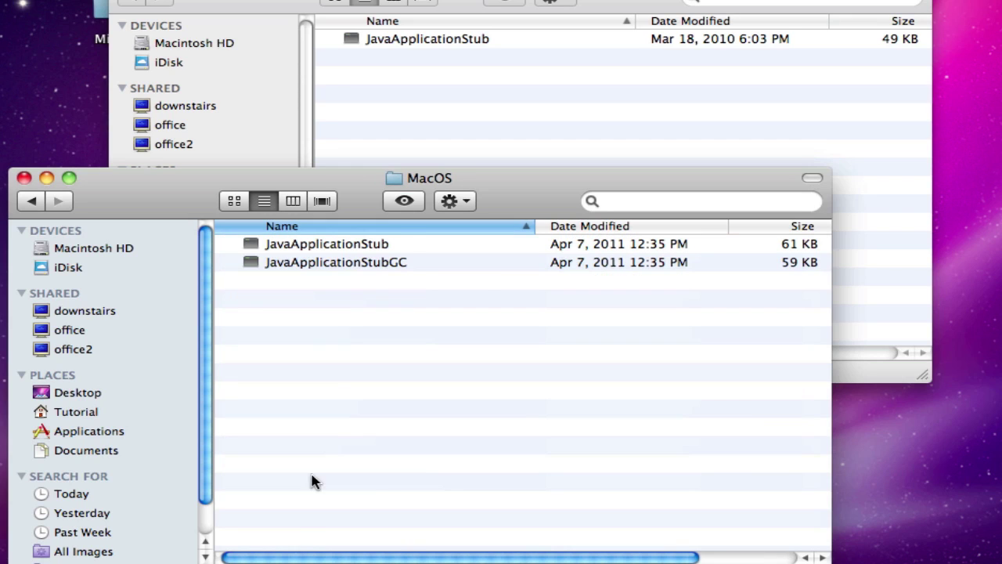
Step: Copy the 61 KB JavaApplicationStub into Minecraft's MacOS folder, replacing the old 49 KB stub
click(276, 246)
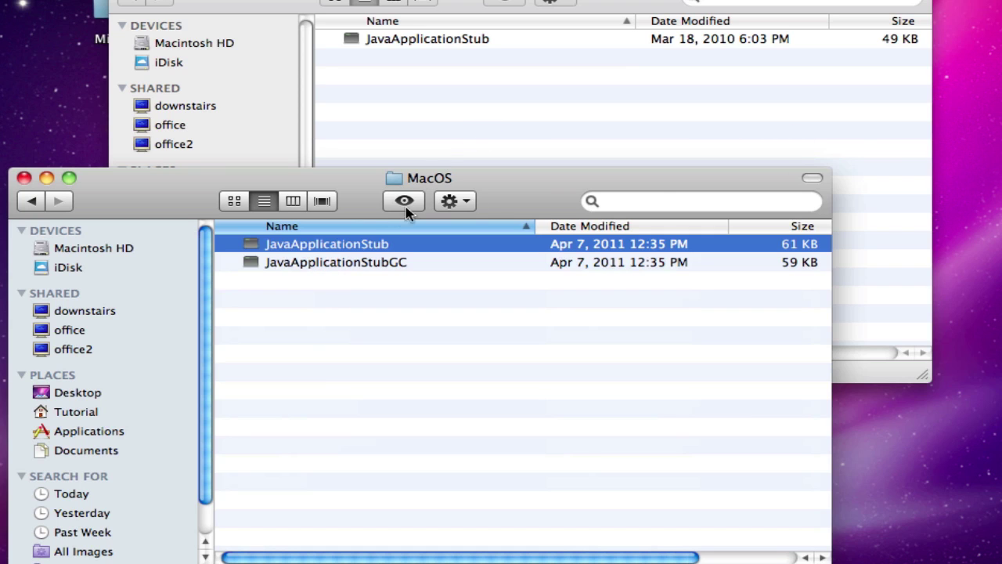
click(31, 202)
click(58, 202)
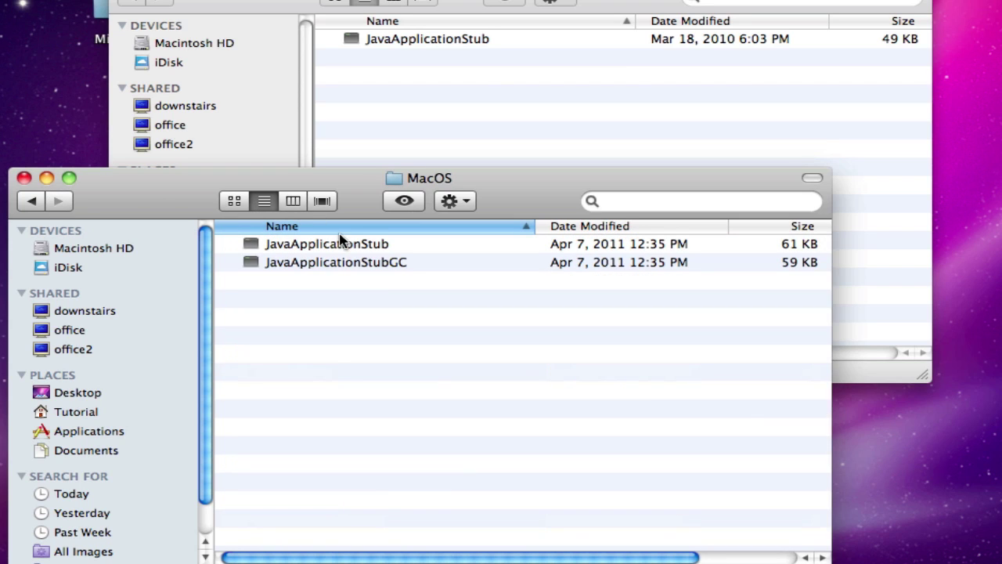
click(380, 261)
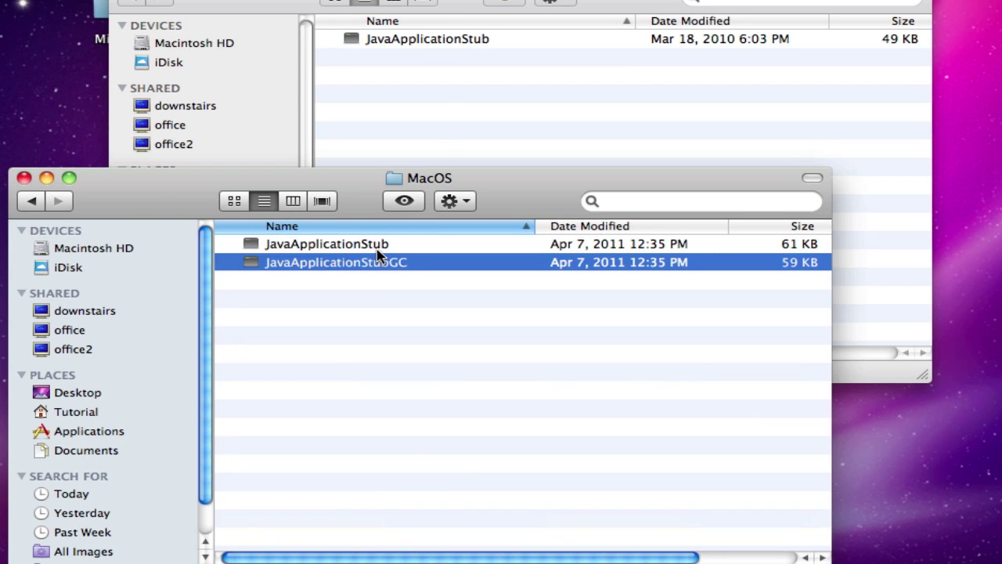
key(super+c)
click(394, 88)
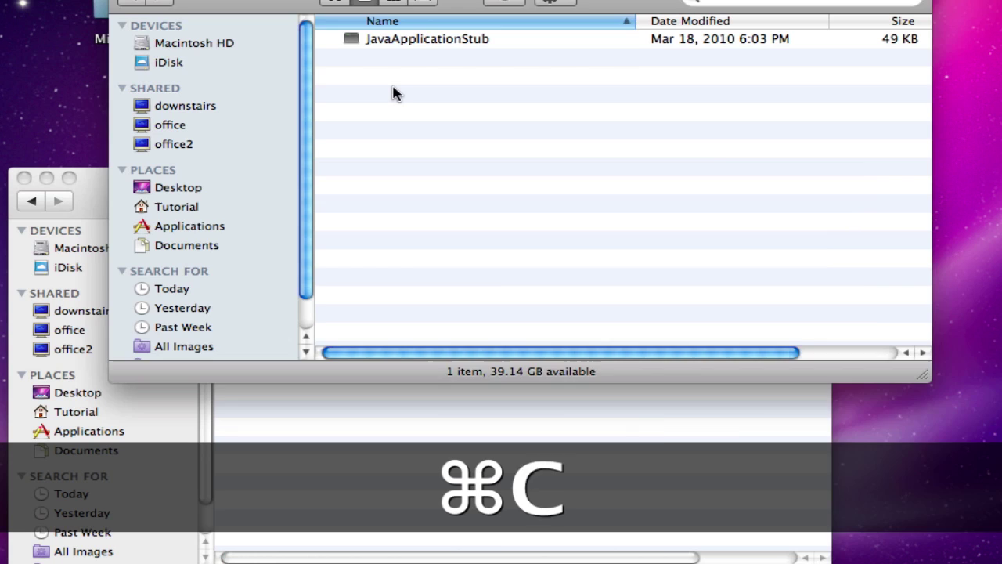
key(super+v)
click(992, 503)
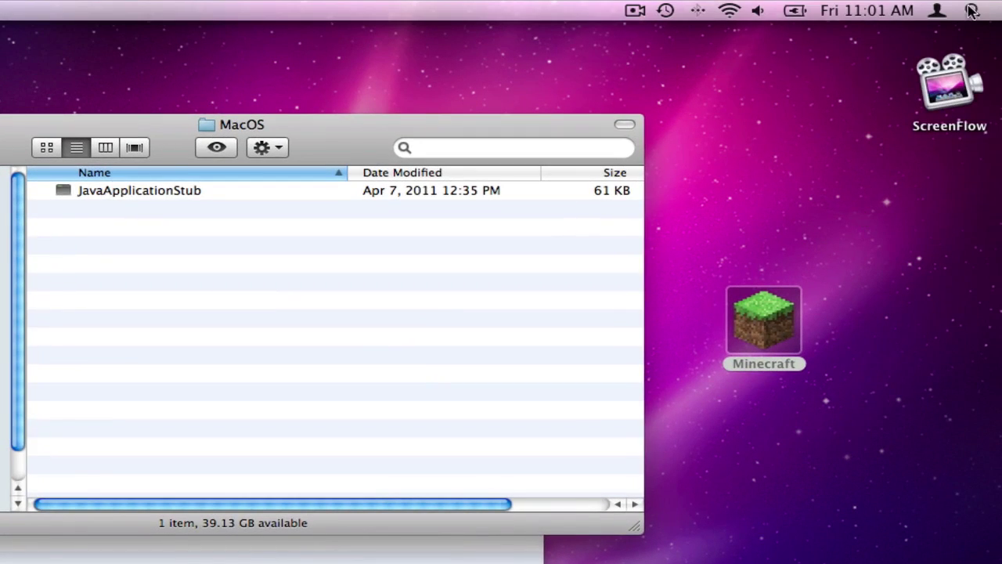
Step: Search Spotlight for 'java pr' and launch Java Preferences
click(972, 11)
text(j)
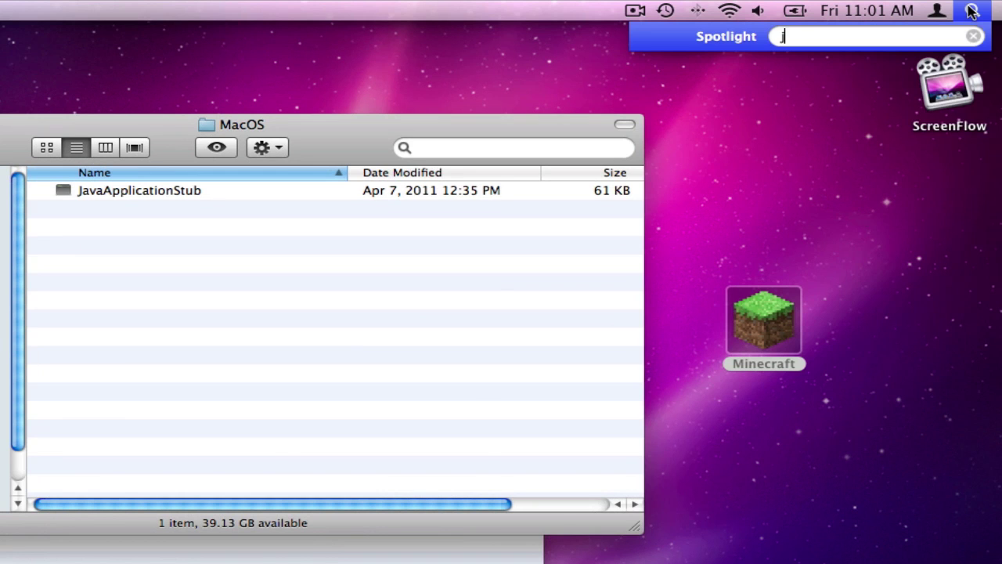
text(ava)
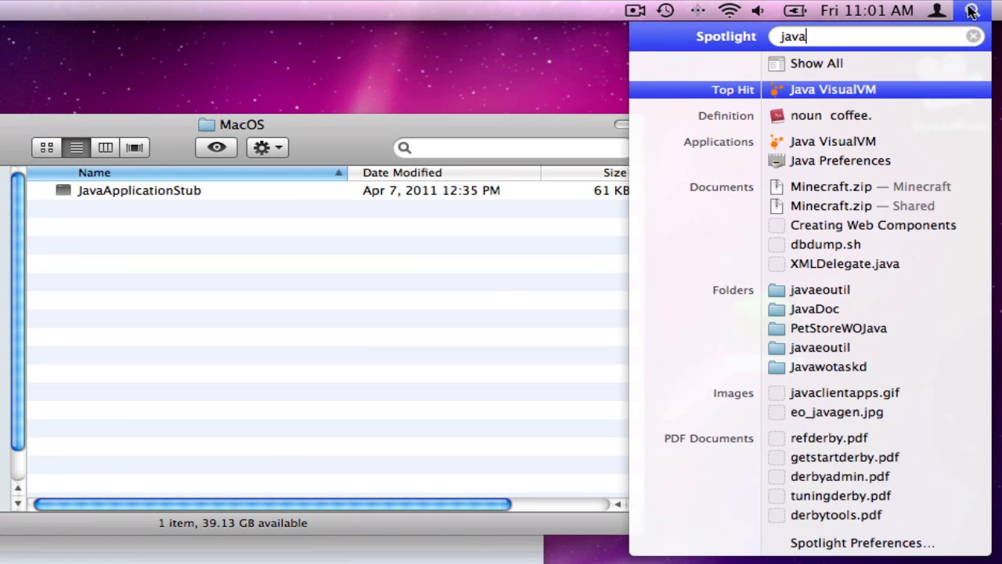
text( pr)
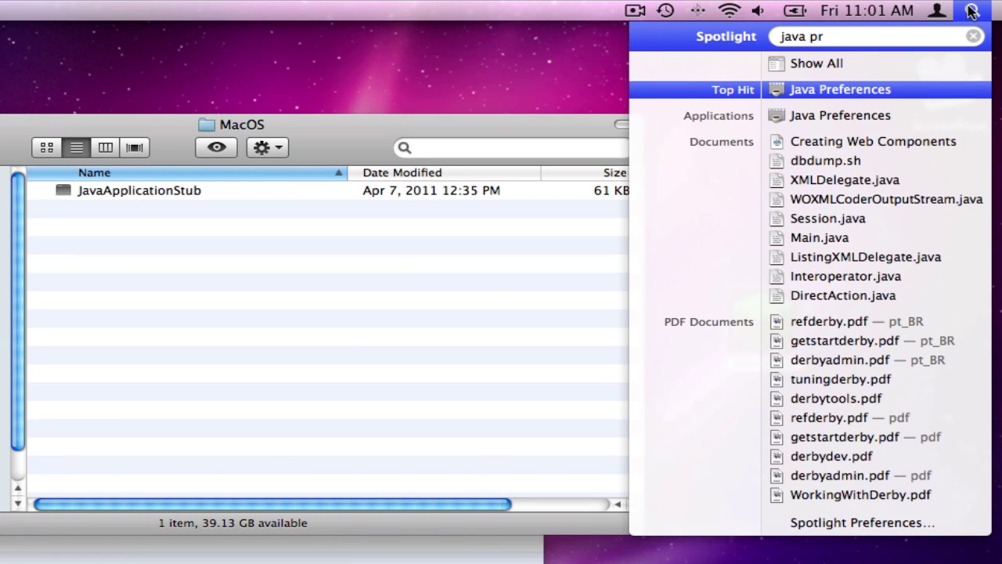
key(Return)
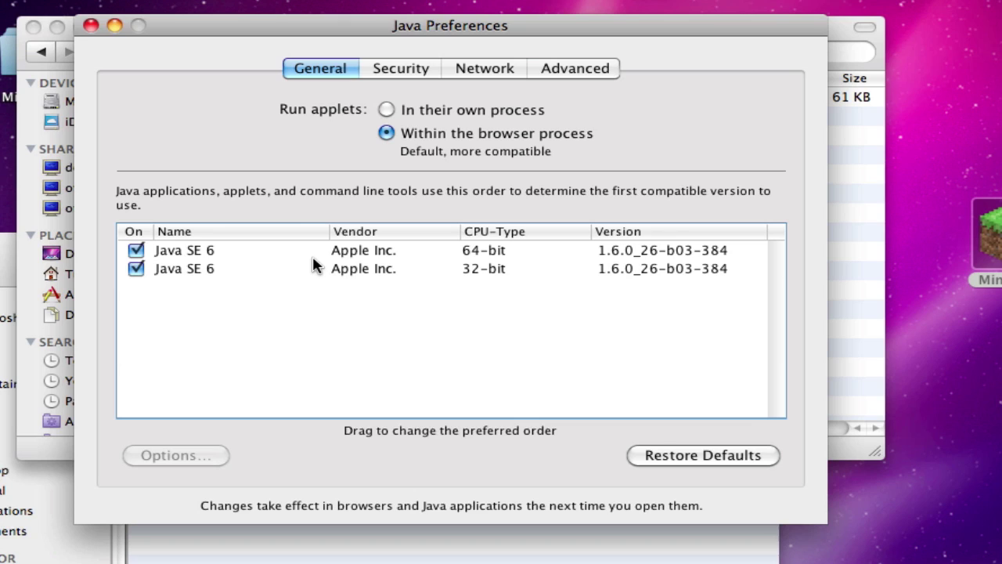
Step: Confirm 64-bit Java SE 6 is first in Java Preferences, then quit it and close the MacOS folder window
click(314, 250)
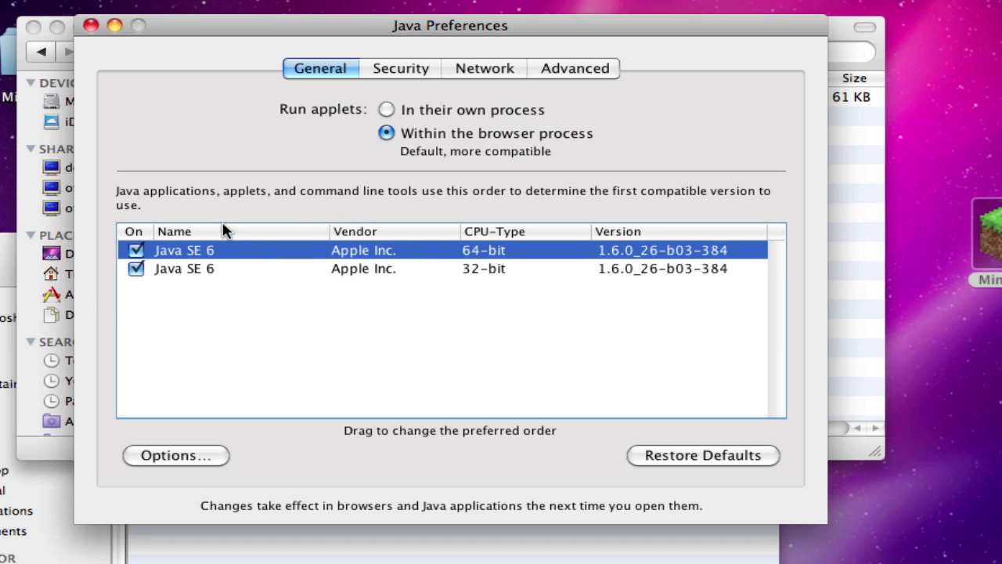
key(super+q)
key(super+w)
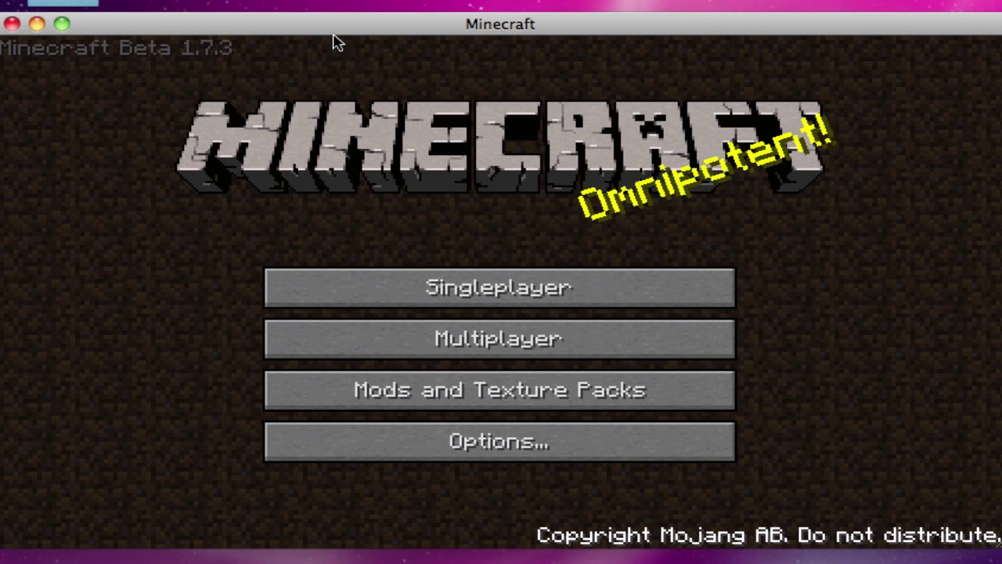
Step: Close Minecraft once it reaches the Beta 1.7.3 title menu
click(12, 24)
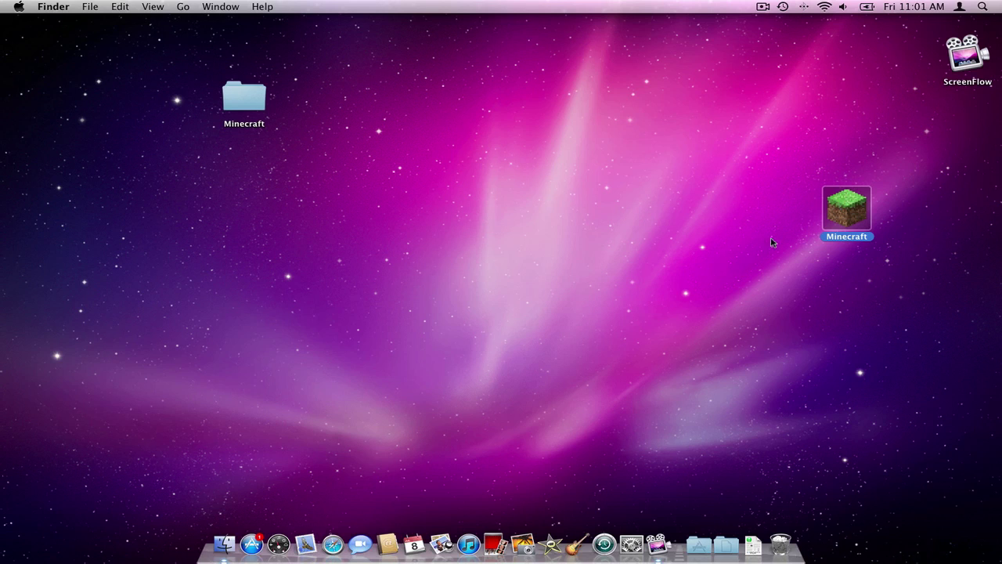
click(862, 277)
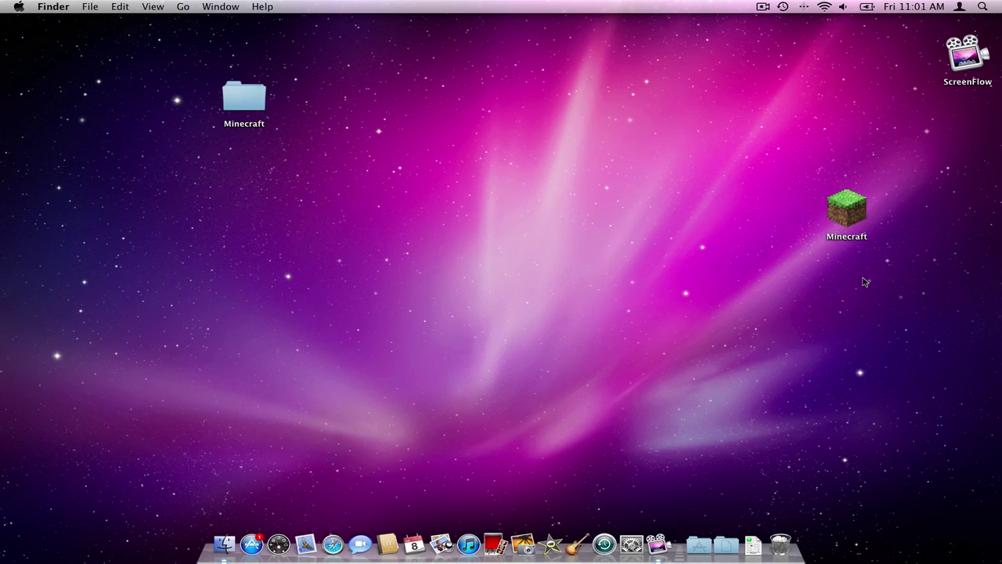
drag(865, 280, 826, 155)
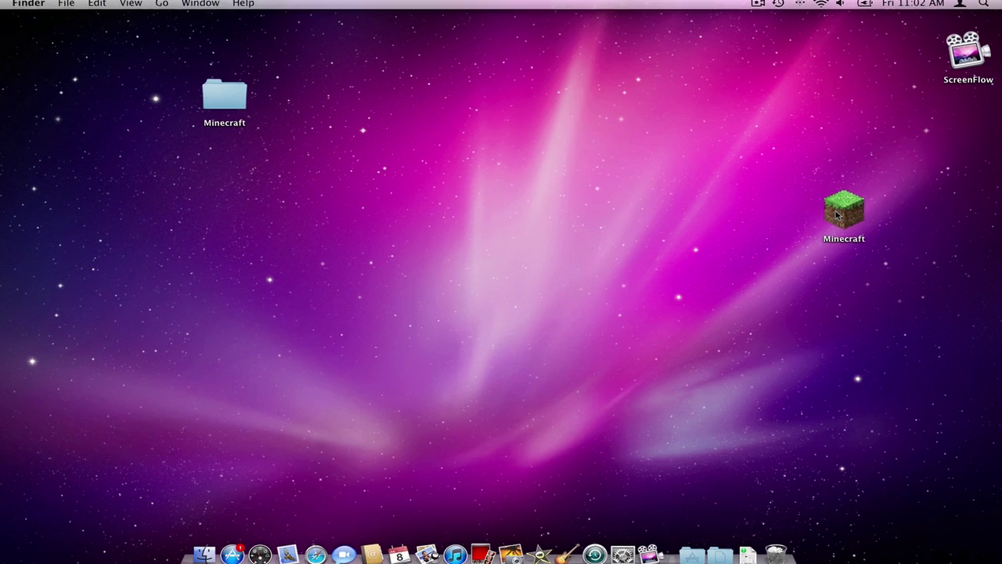
right_click(836, 215)
click(873, 235)
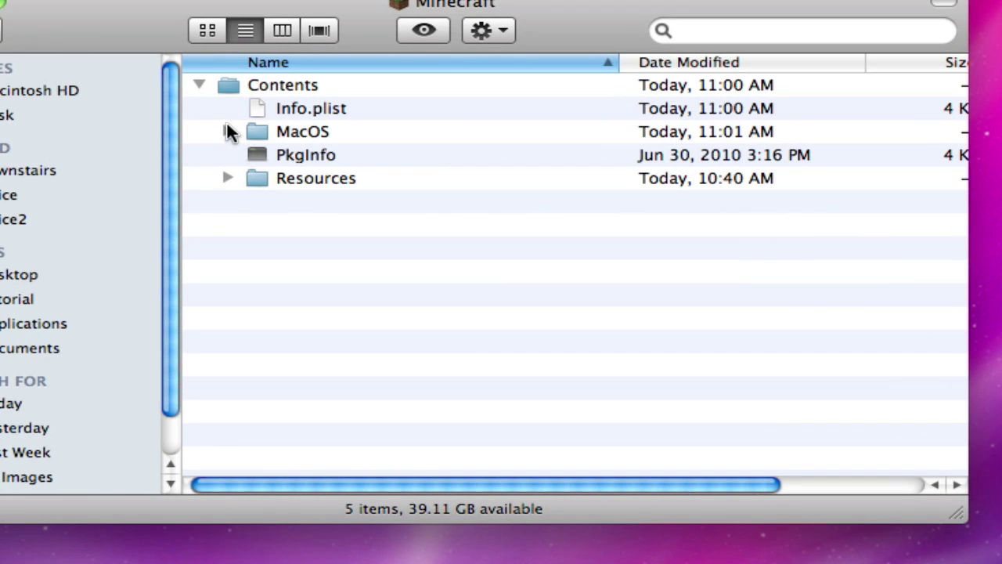
click(236, 179)
click(228, 179)
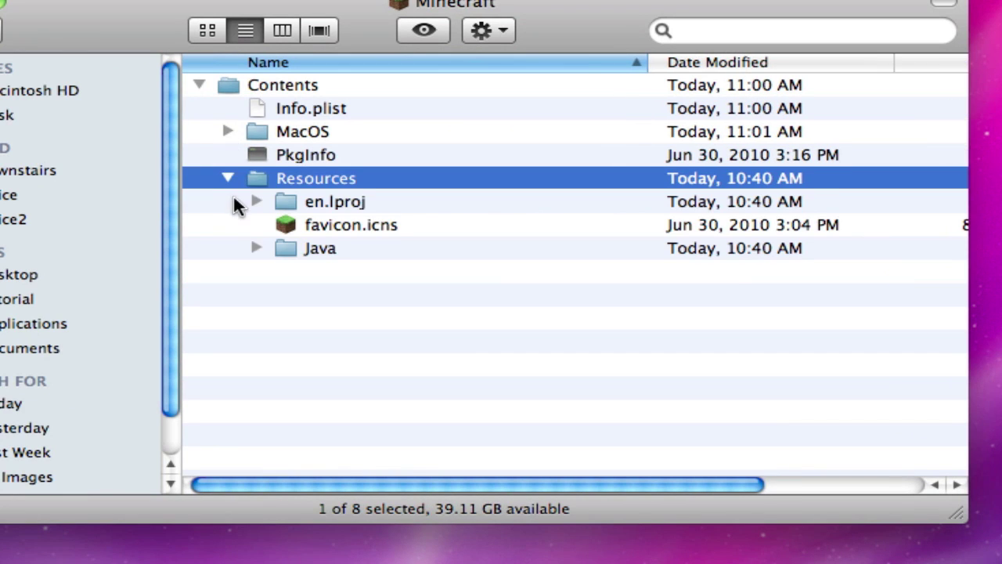
click(258, 249)
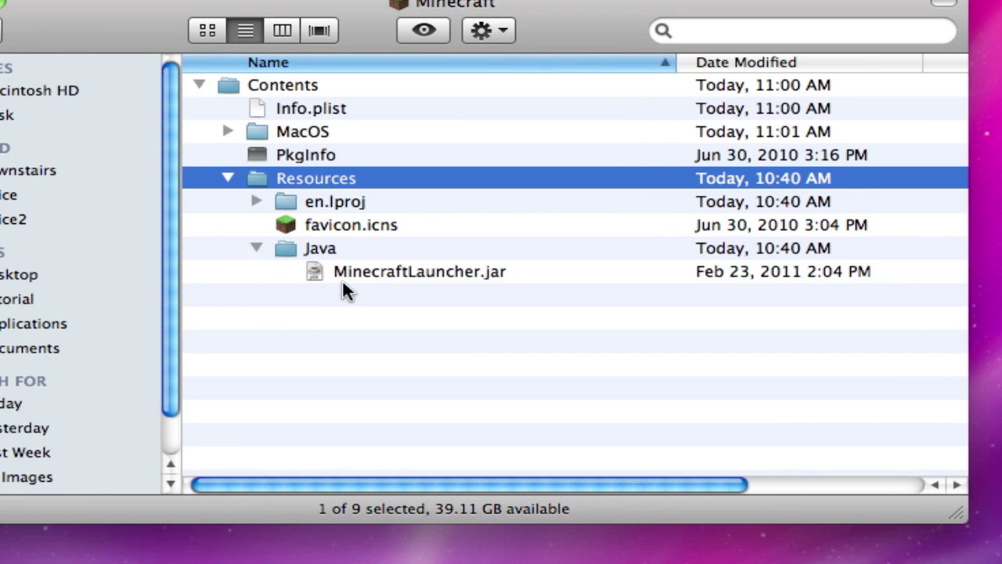
click(361, 274)
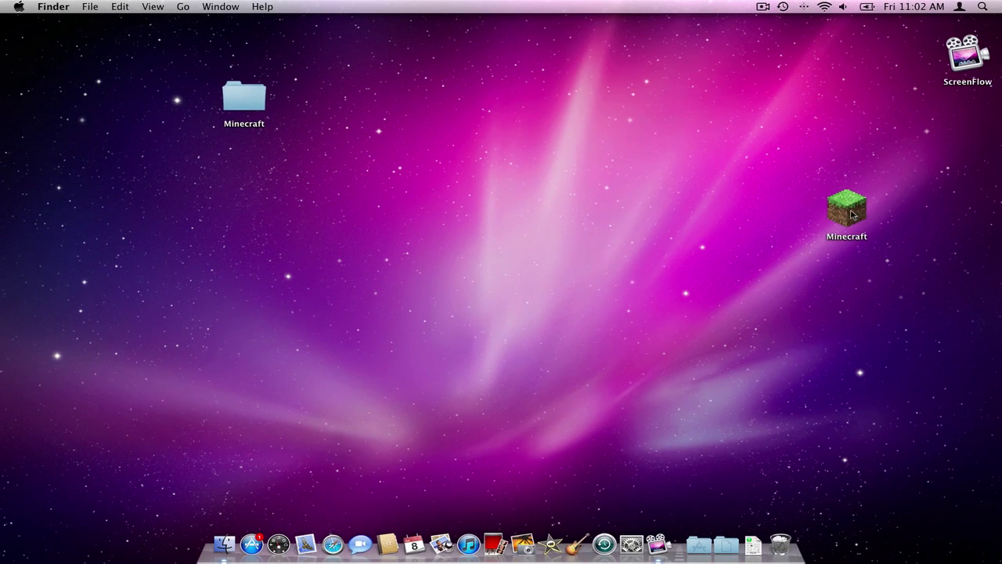
Step: Drag the Minecraft app from the desktop into the Minecraft folder
mouse_move(852, 214)
mouse_down()
mouse_move(330, 141)
mouse_move(246, 100)
mouse_up()
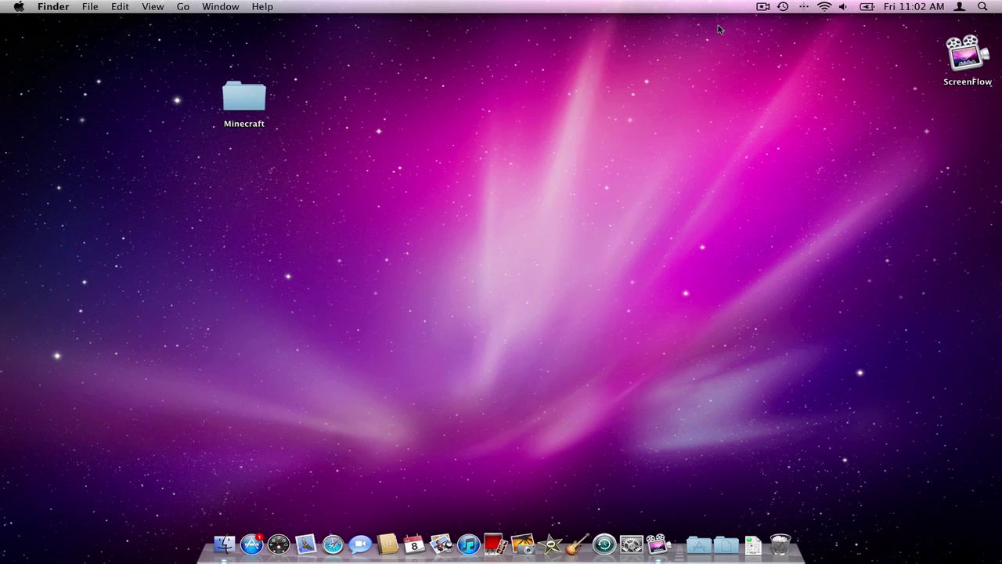